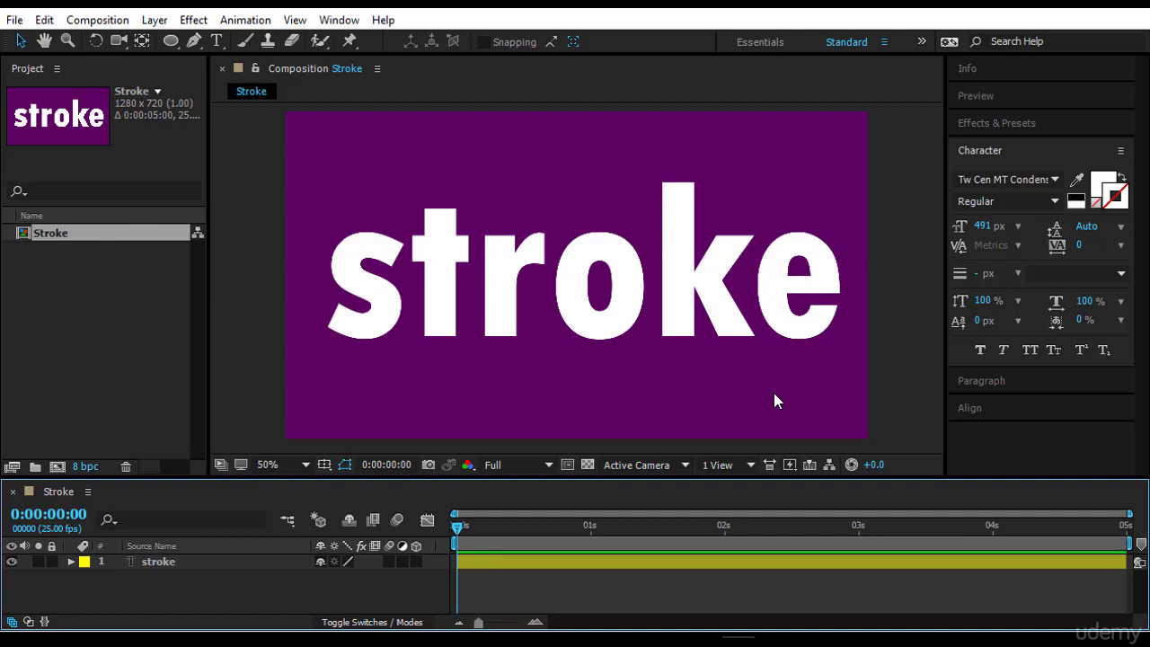
Draw a small orange-outlined ellipse above the 'stroke' text with the Ellipse tool.
{"action": "left_click", "coordinate": [171, 40]}
{"action": "left_click_drag", "start_coordinate": [407, 126], "coordinate": [466, 168]}
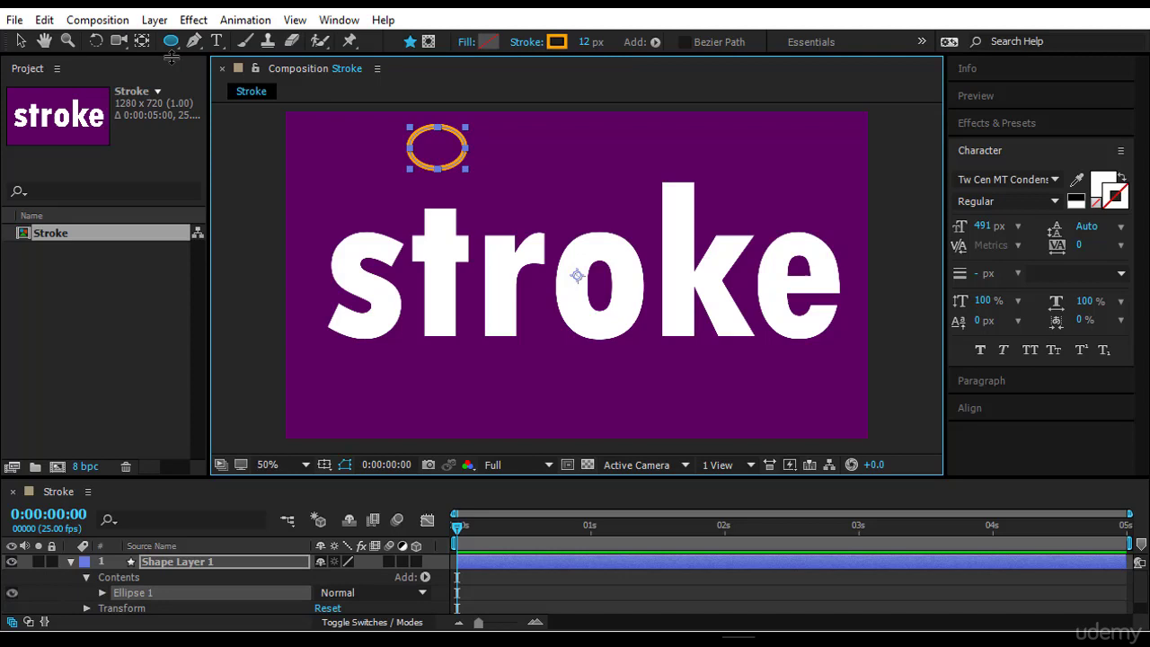
Delete Shape Layer 1 and select the stroke text layer.
{"action": "left_click", "coordinate": [209, 561]}
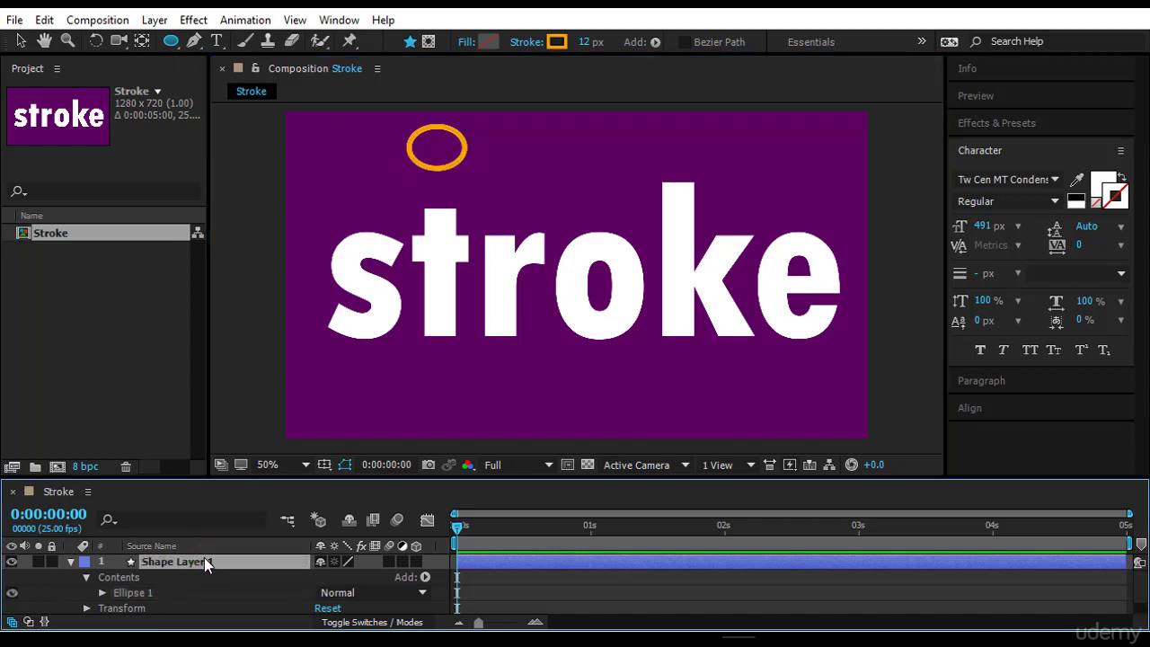
{"action": "key", "text": "Delete"}
{"action": "left_click", "coordinate": [89, 562]}
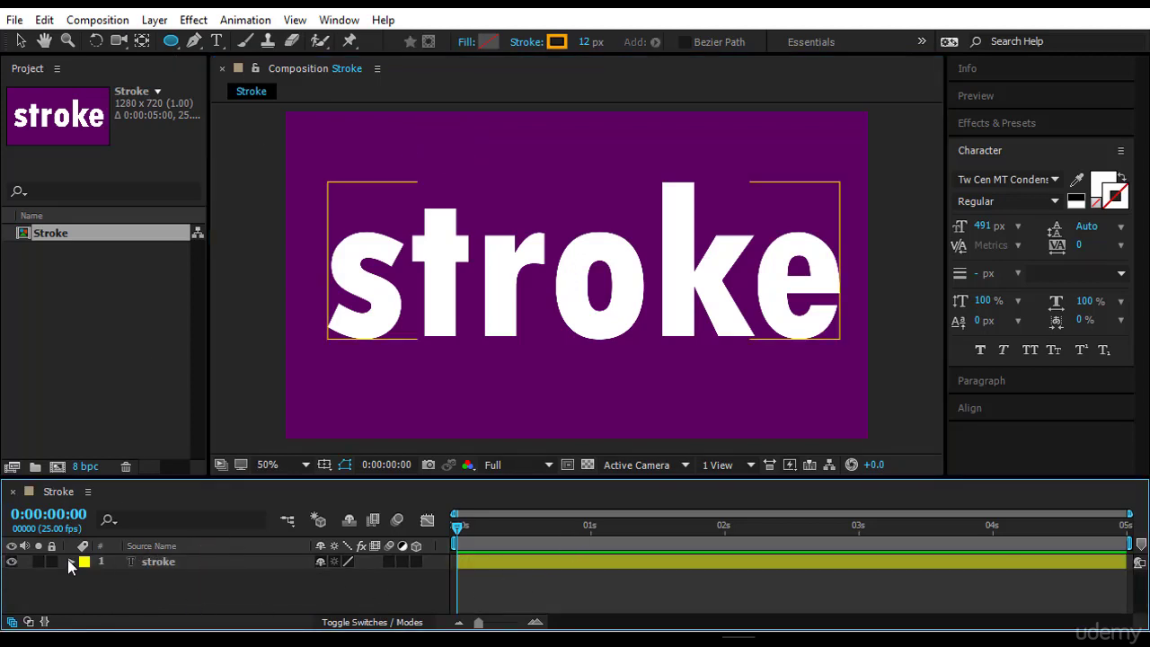
Inspect the text layer's More Options in an enlarged timeline, then collapse it and restore the viewer.
{"action": "left_click", "coordinate": [69, 561]}
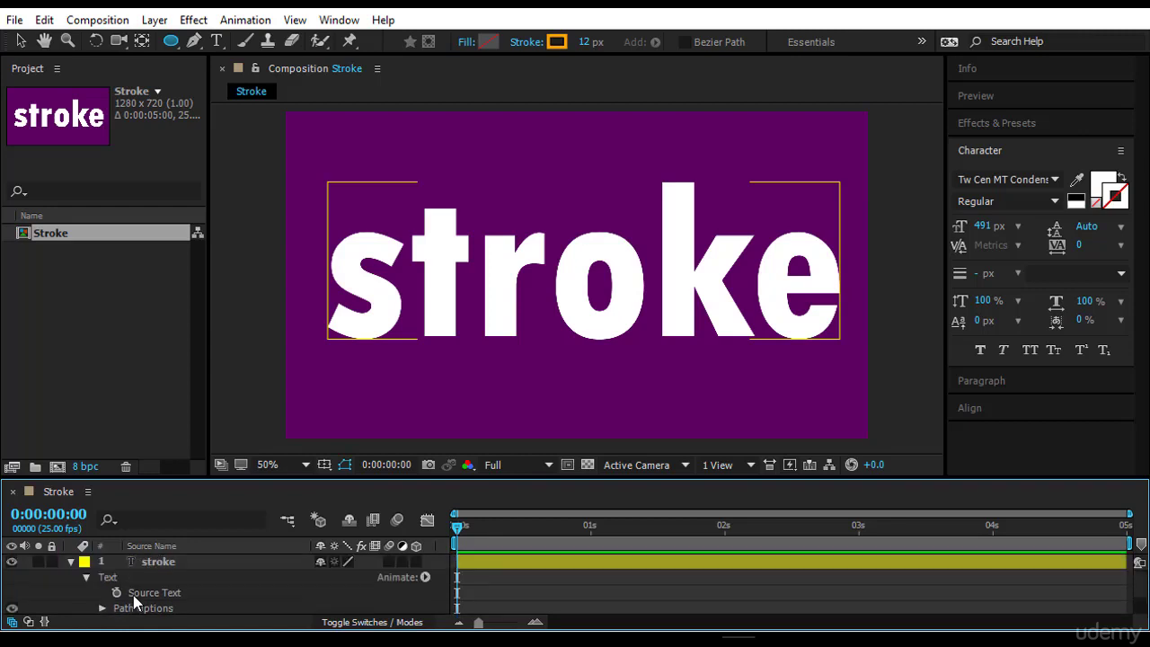
{"action": "left_click_drag", "start_coordinate": [188, 478], "coordinate": [188, 377]}
{"action": "left_click", "coordinate": [103, 523]}
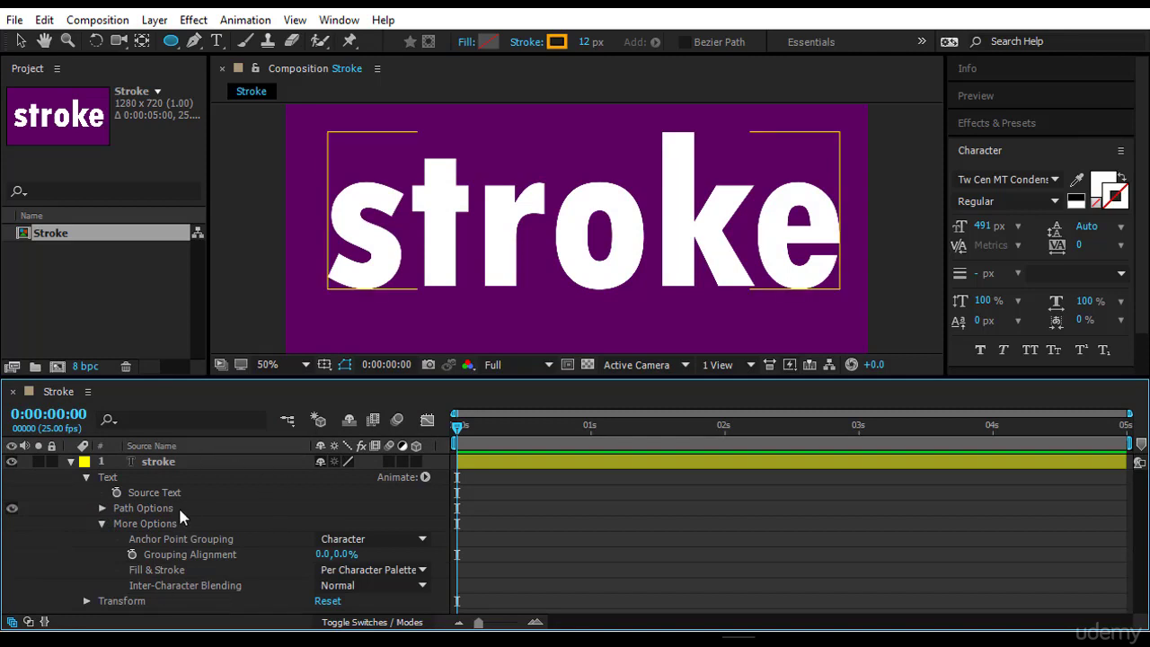
{"action": "left_click", "coordinate": [102, 523]}
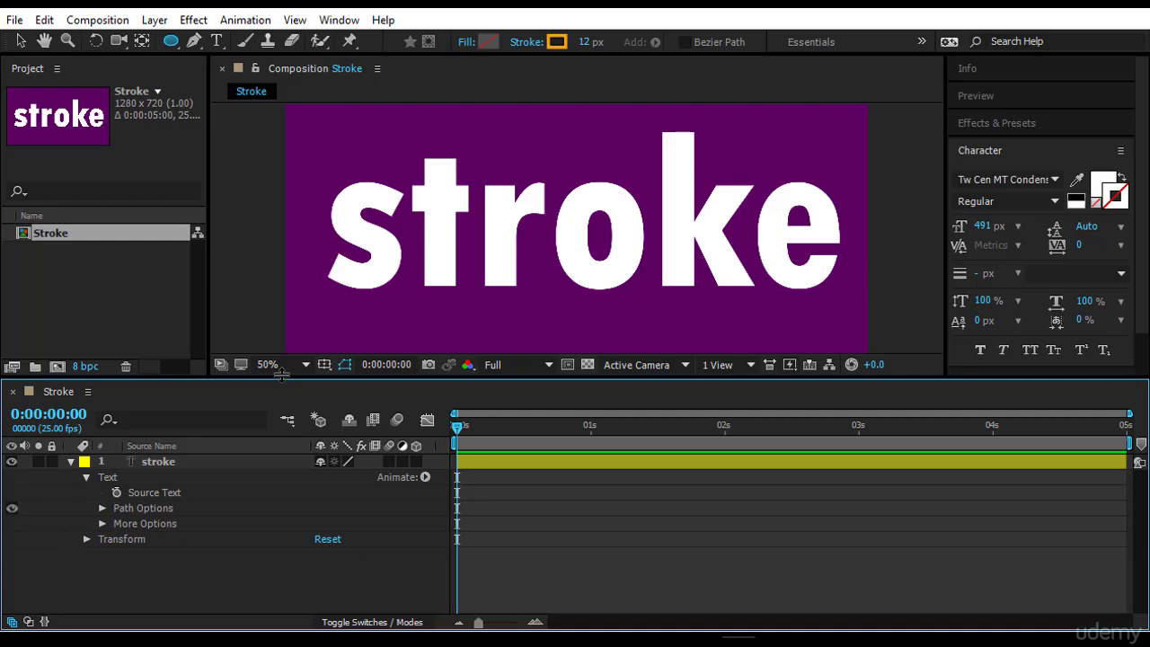
{"action": "left_click_drag", "start_coordinate": [281, 376], "coordinate": [262, 539]}
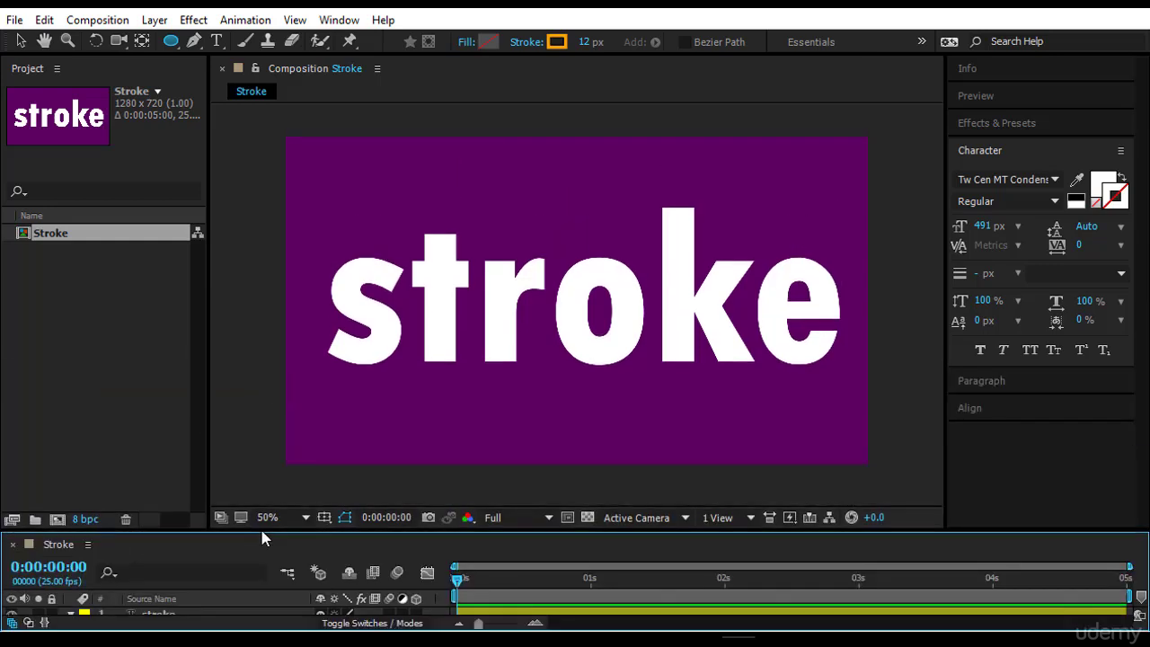
Give the selected stroke text an orange FF9C00 character stroke colour.
{"action": "key", "text": "v"}
{"action": "left_click", "coordinate": [544, 313]}
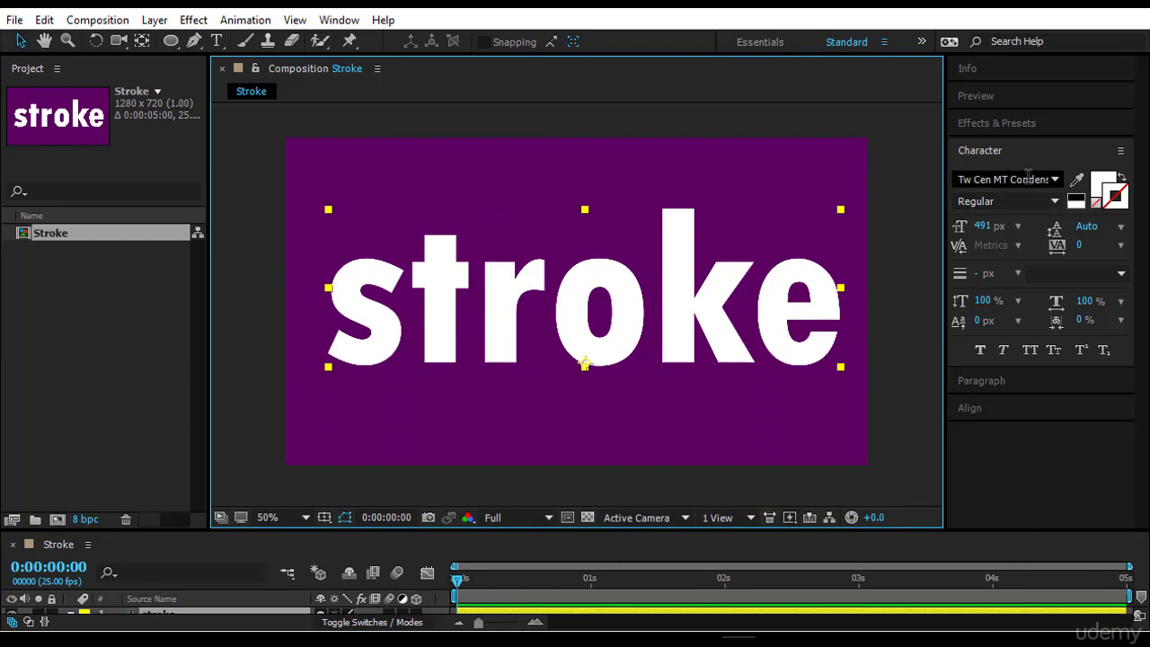
{"action": "left_click", "coordinate": [1114, 195]}
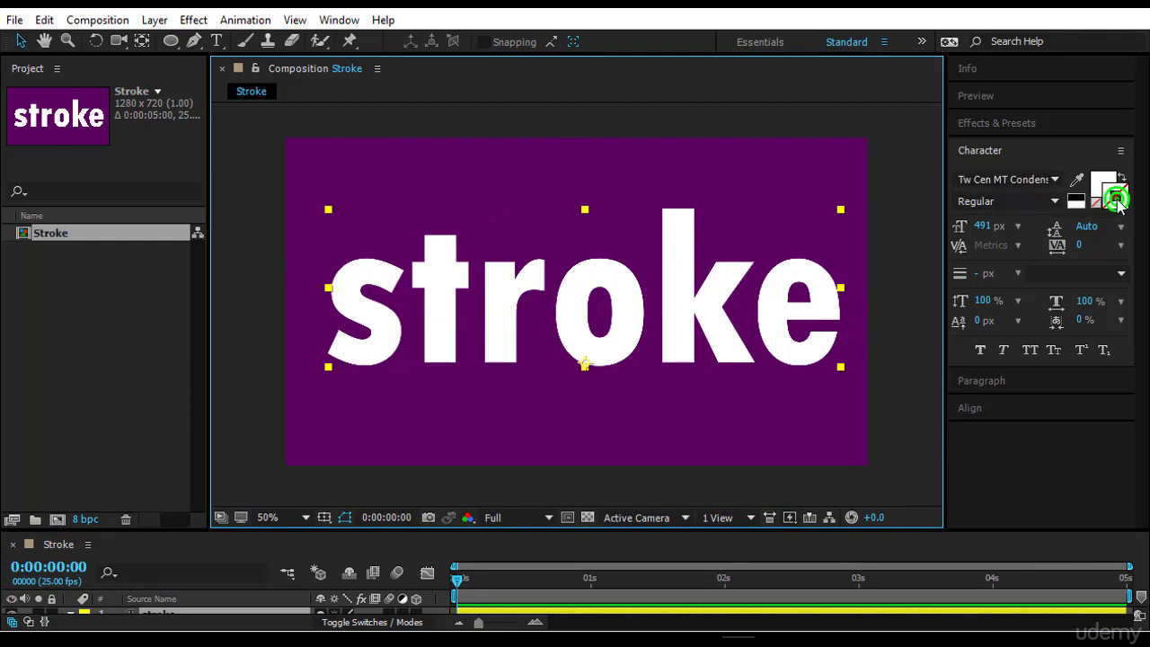
{"action": "left_click_drag", "start_coordinate": [200, 171], "coordinate": [259, 75]}
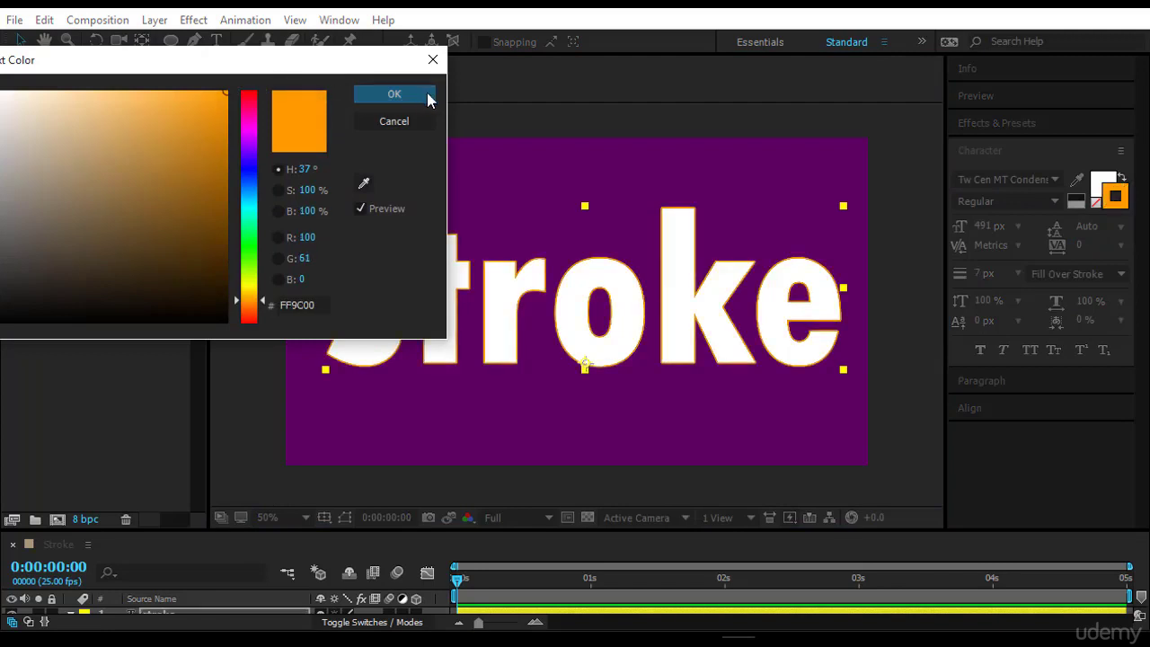
{"action": "left_click", "coordinate": [396, 95]}
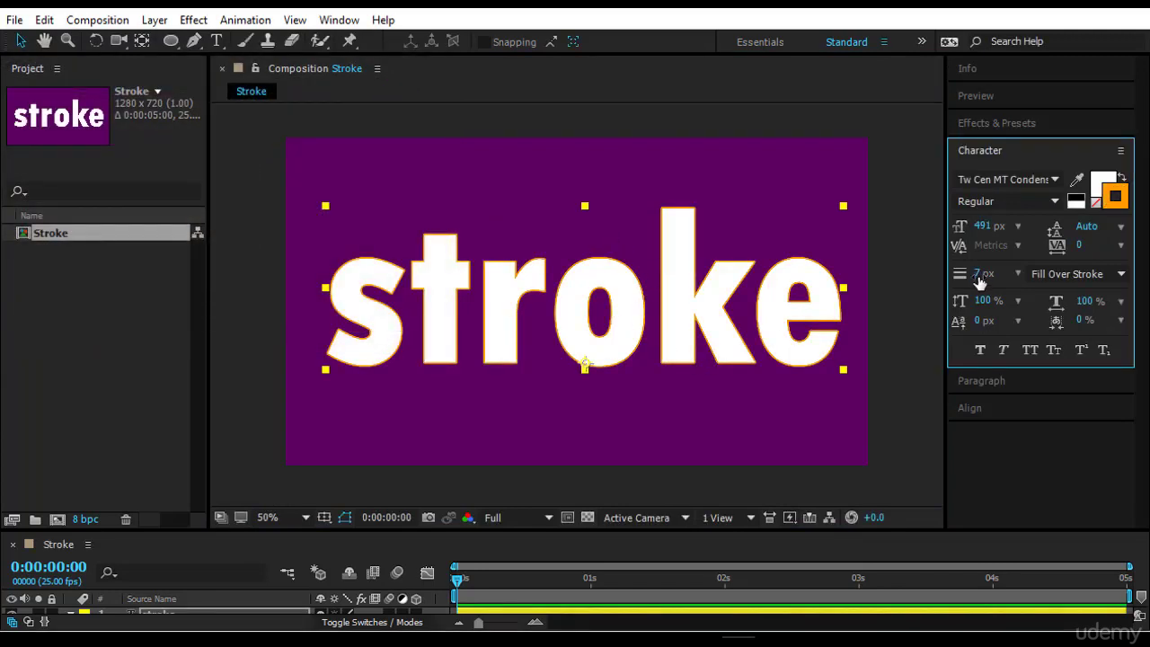
Set the text stroke width to 24 px, drawn Fill Over Stroke.
{"action": "left_click", "coordinate": [977, 274]}
{"action": "mouse_move", "coordinate": [976, 274]}
{"action": "left_mouse_down"}
{"action": "mouse_move", "coordinate": [1047, 274]}
{"action": "mouse_move", "coordinate": [979, 275]}
{"action": "mouse_move", "coordinate": [1101, 293]}
{"action": "mouse_move", "coordinate": [979, 299]}
{"action": "mouse_move", "coordinate": [991, 298]}
{"action": "left_mouse_up"}
{"action": "left_click", "coordinate": [1051, 275]}
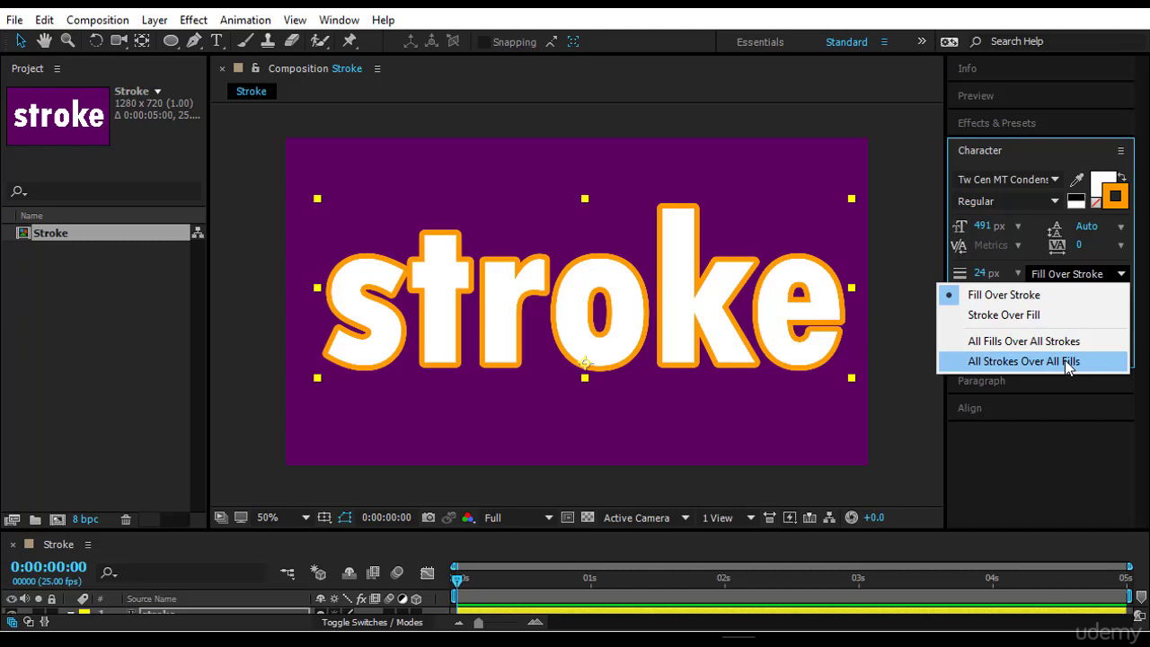
Thicken the orange stroke and switch the order to All Fills Over All Strokes.
{"action": "left_click", "coordinate": [1047, 292]}
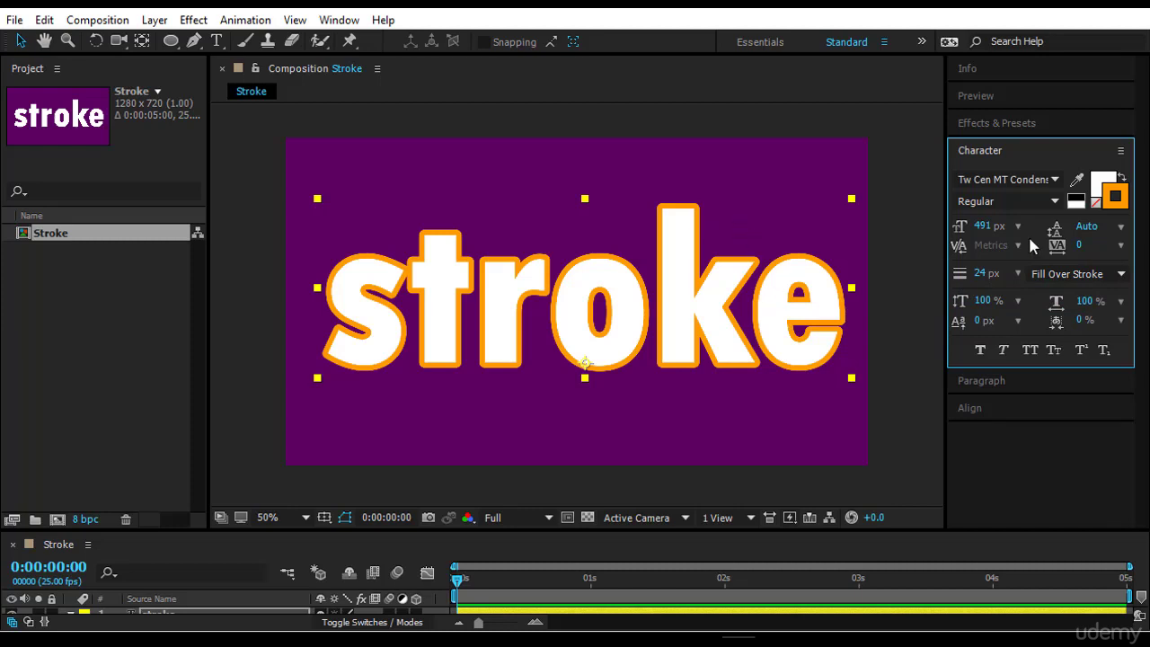
{"action": "left_click_drag", "start_coordinate": [972, 273], "coordinate": [1129, 304]}
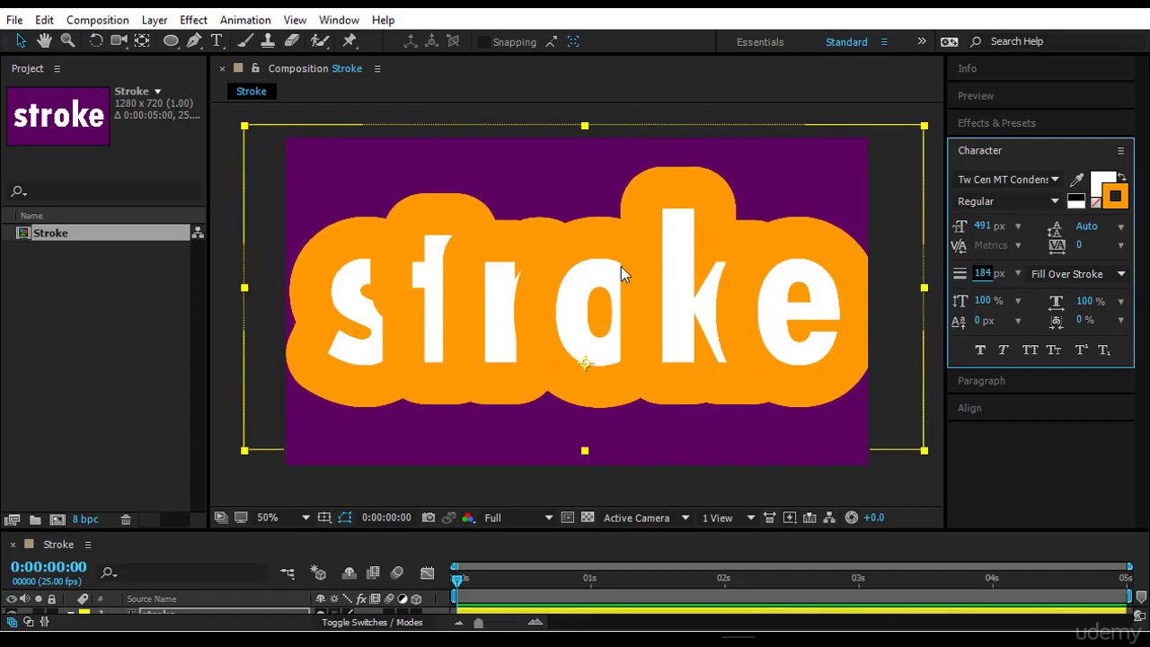
{"action": "left_click", "coordinate": [1105, 273]}
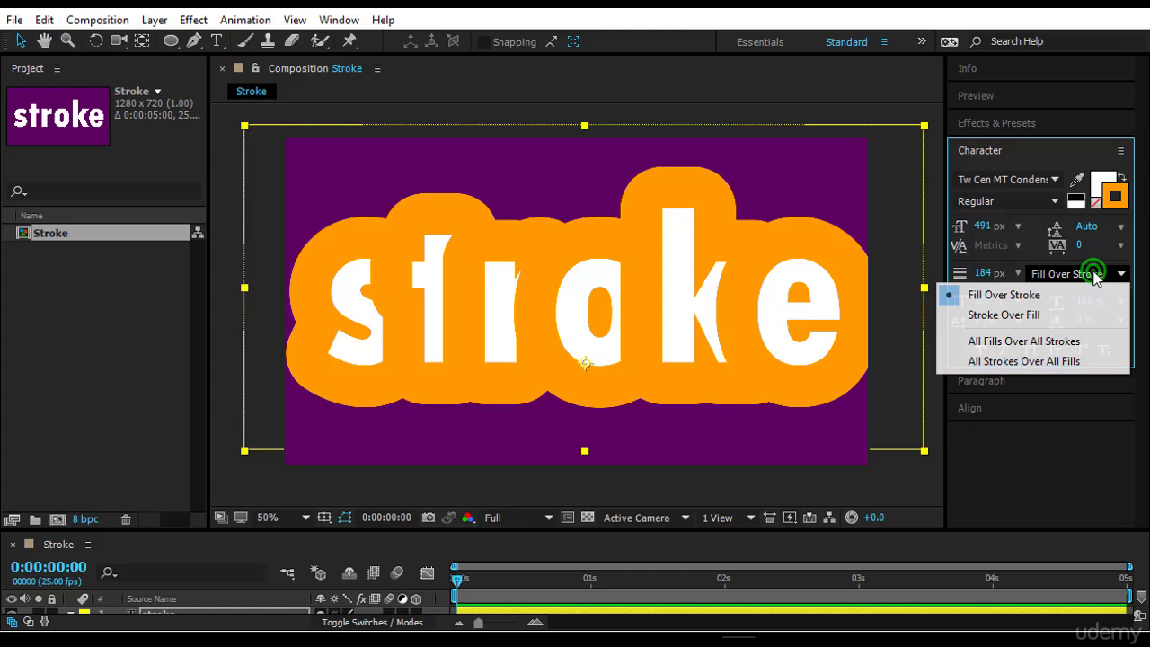
{"action": "left_click", "coordinate": [1069, 342]}
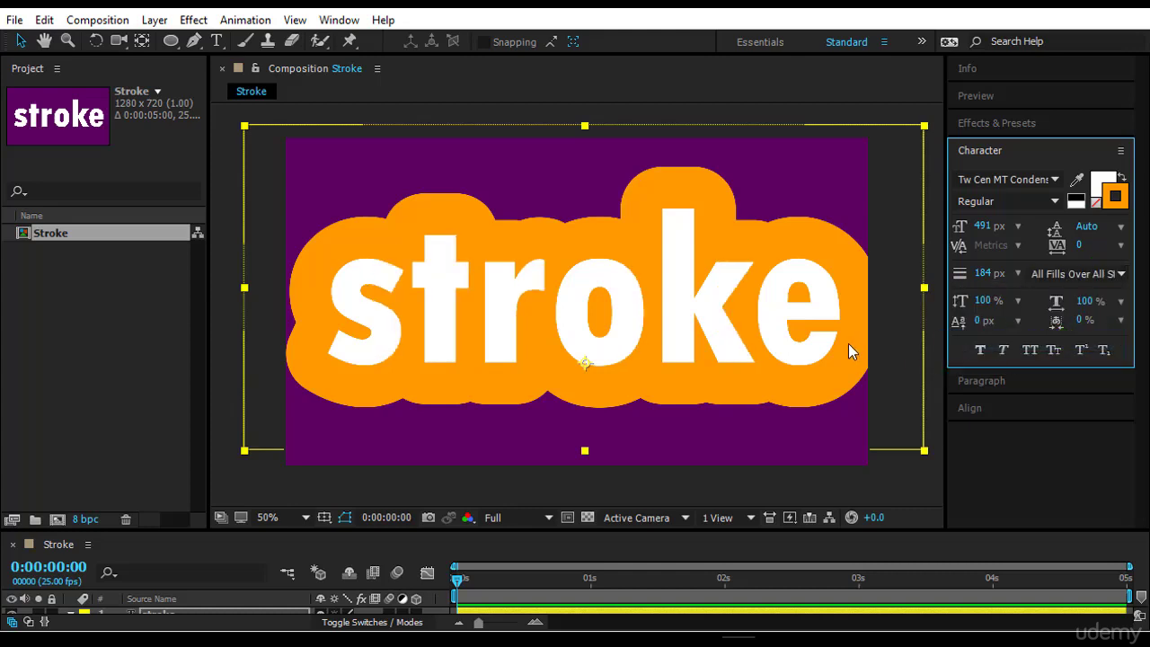
Set the stroke width to 181 px, then to 125 px.
{"action": "left_click", "coordinate": [986, 272]}
{"action": "type", "text": "181"}
{"action": "key", "text": "Return"}
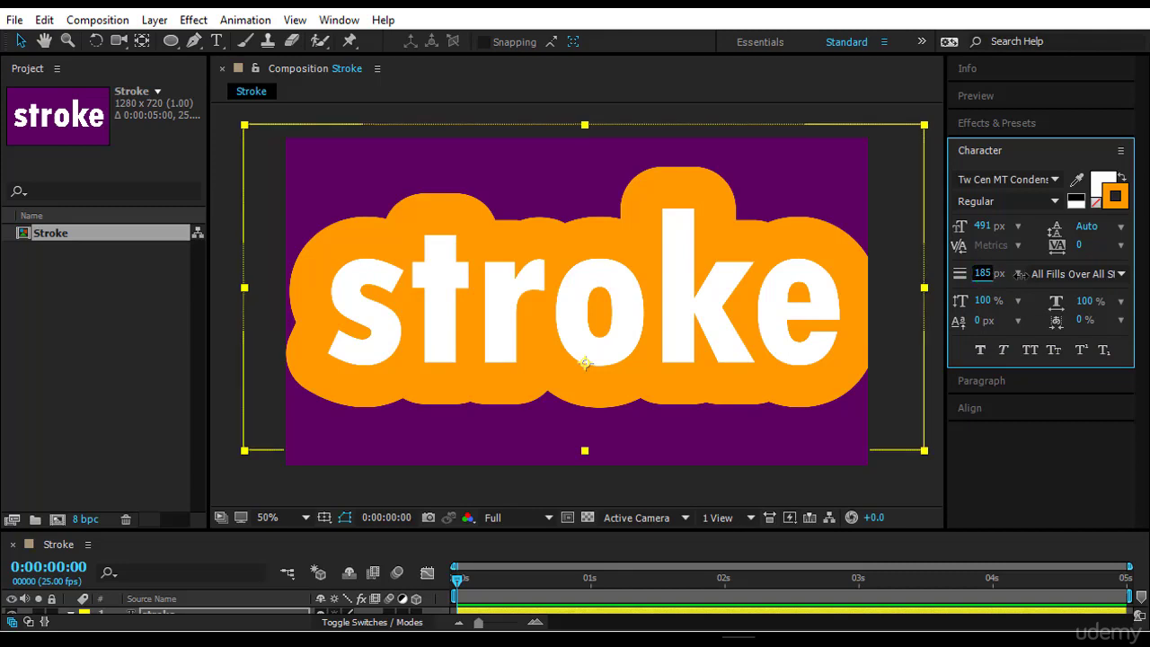
{"action": "left_click_drag", "start_coordinate": [986, 275], "coordinate": [952, 297]}
{"action": "type", "text": "125"}
{"action": "key", "text": "Return"}
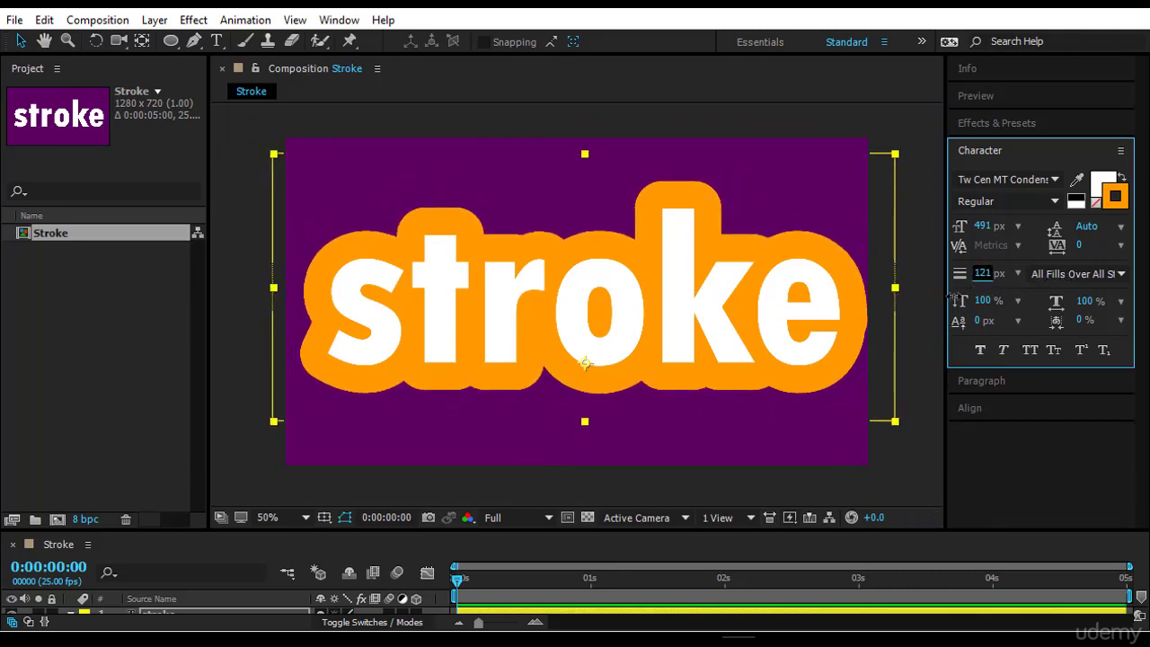
Switch the order to All Strokes Over All Fills and reduce the stroke width to 0 px.
{"action": "left_click", "coordinate": [1121, 274]}
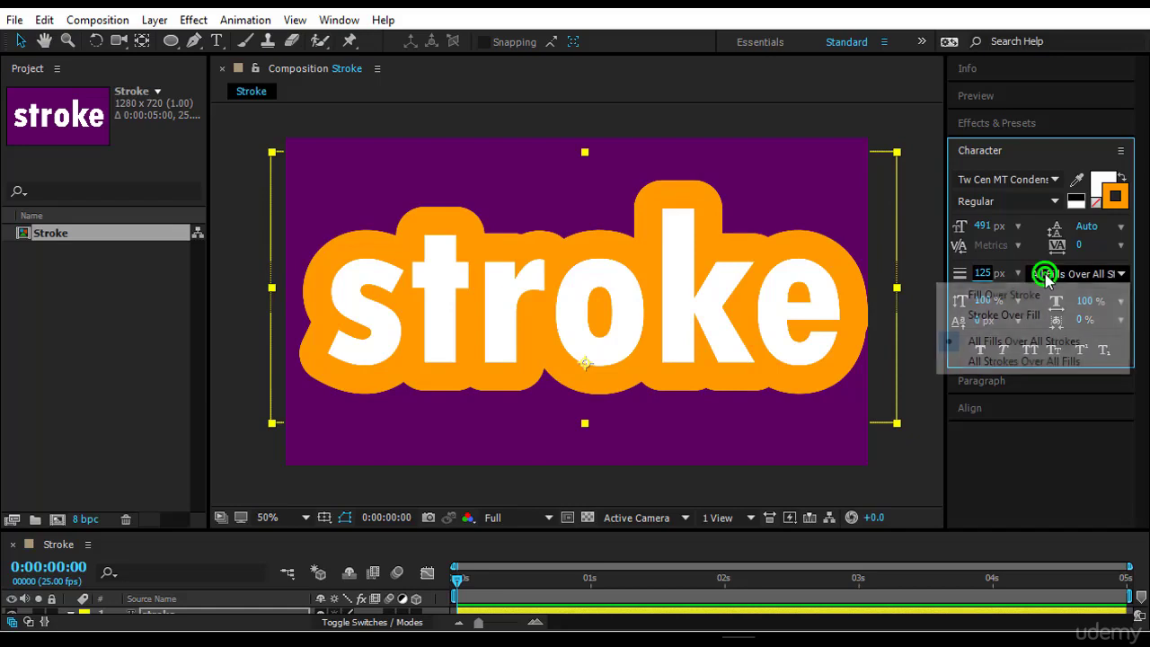
{"action": "left_click", "coordinate": [1047, 363]}
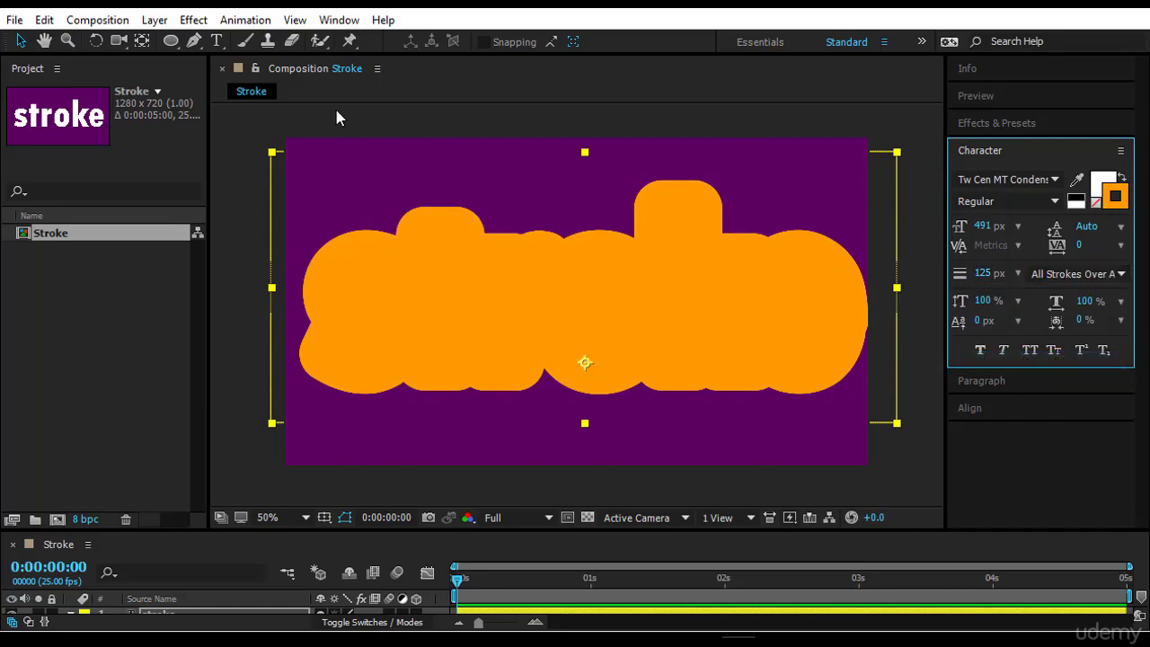
{"action": "mouse_move", "coordinate": [983, 274]}
{"action": "left_mouse_down"}
{"action": "mouse_move", "coordinate": [902, 308]}
{"action": "mouse_move", "coordinate": [1114, 270]}
{"action": "left_mouse_up"}
Set the text stroke width to 4 px.
{"action": "type", "text": "3"}
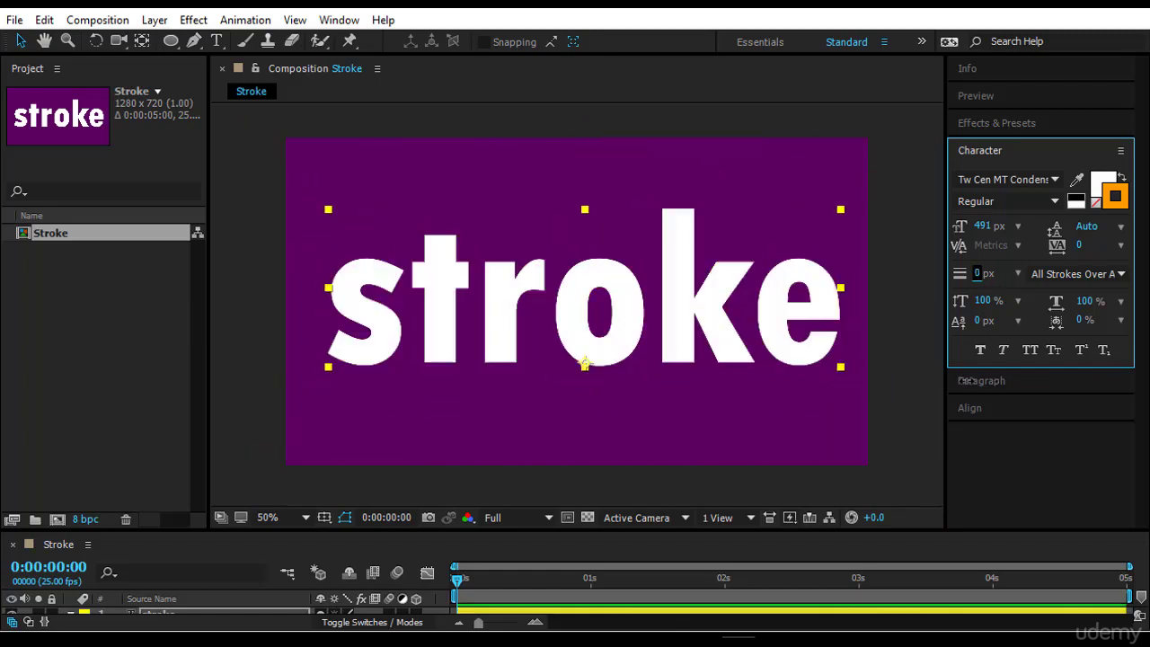
{"action": "type", "text": "0"}
{"action": "key", "text": "BackSpace"}
{"action": "key", "text": "BackSpace"}
{"action": "type", "text": "4"}
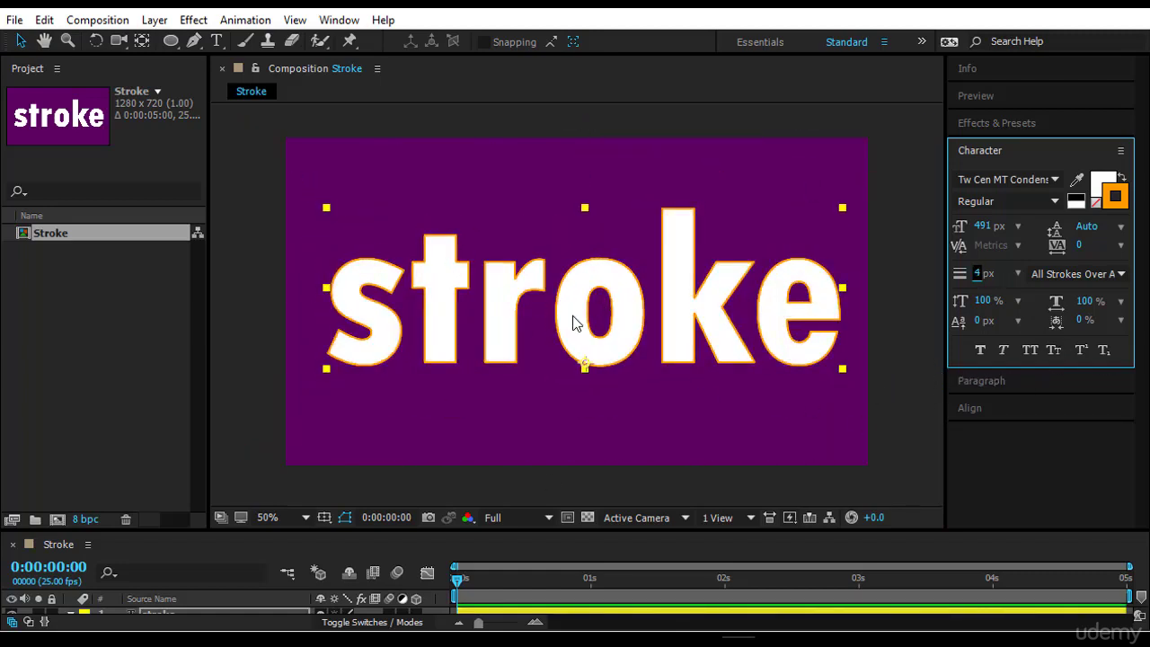
Set the stroke's Line Join to Miter from the Character panel menu.
{"action": "left_click", "coordinate": [1120, 151]}
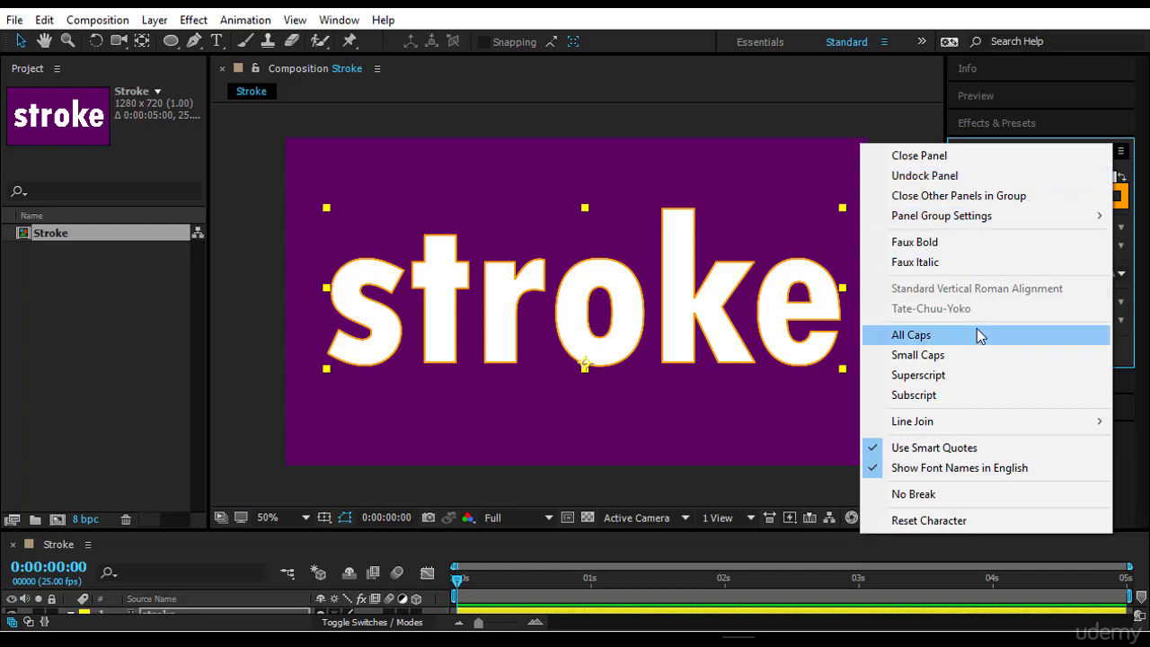
{"action": "mouse_move", "coordinate": [885, 428]}
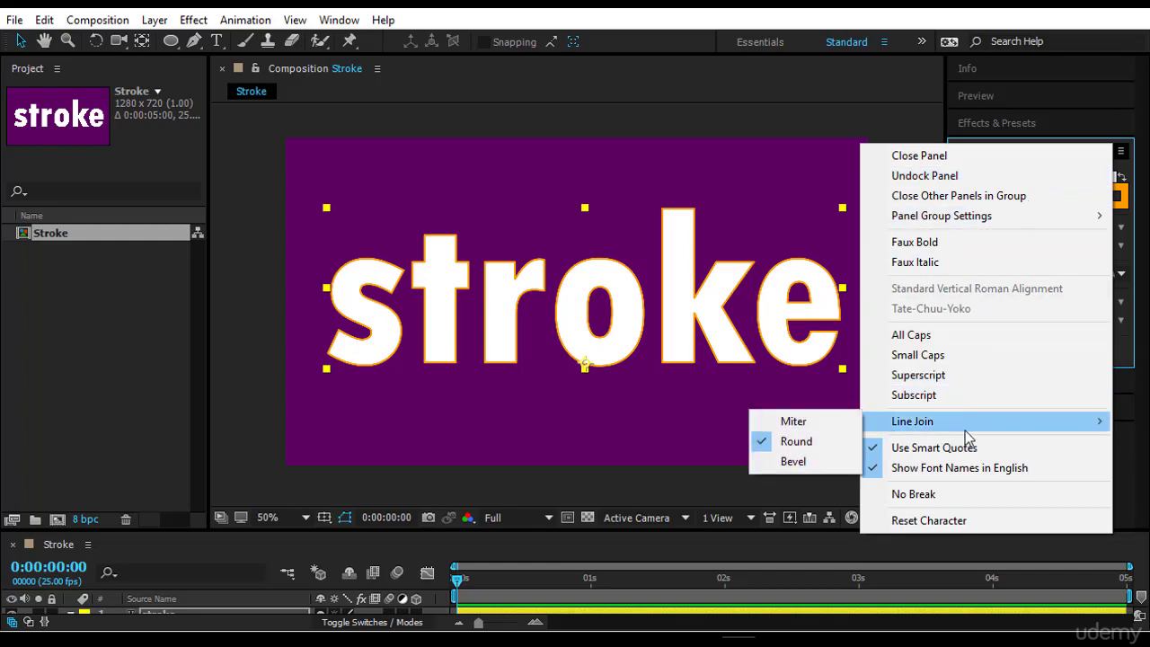
{"action": "left_click", "coordinate": [804, 422]}
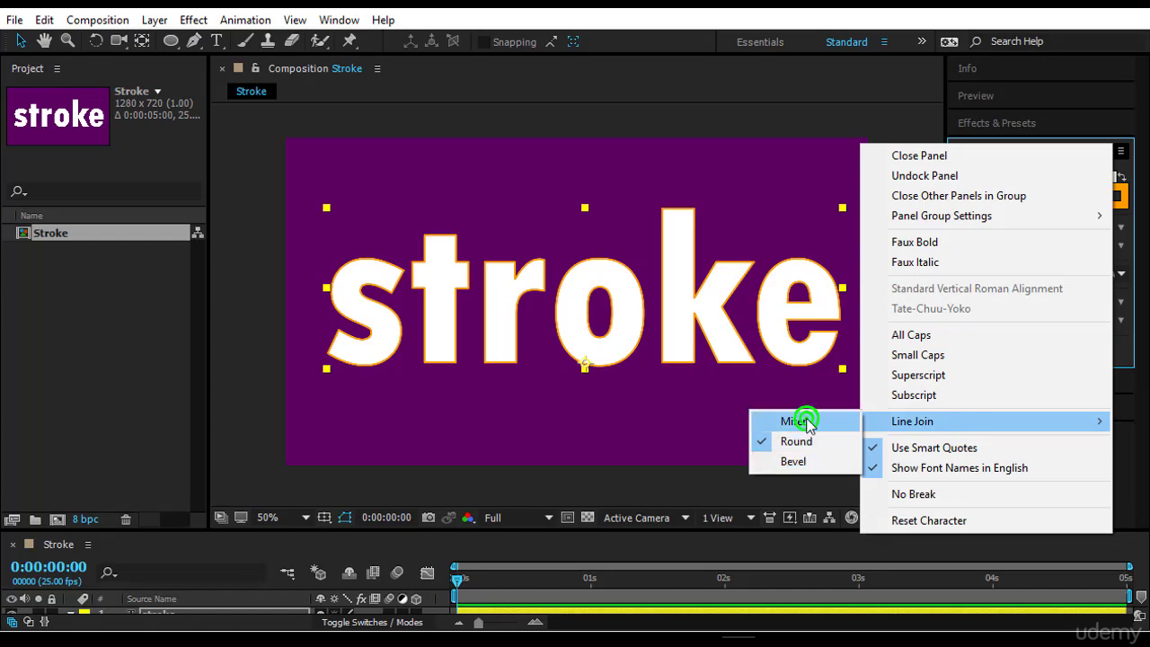
Zoom to 200% on the letters 'ke' and set the Line Join to Round.
{"action": "key", "text": "period"}
{"action": "key", "text": "period"}
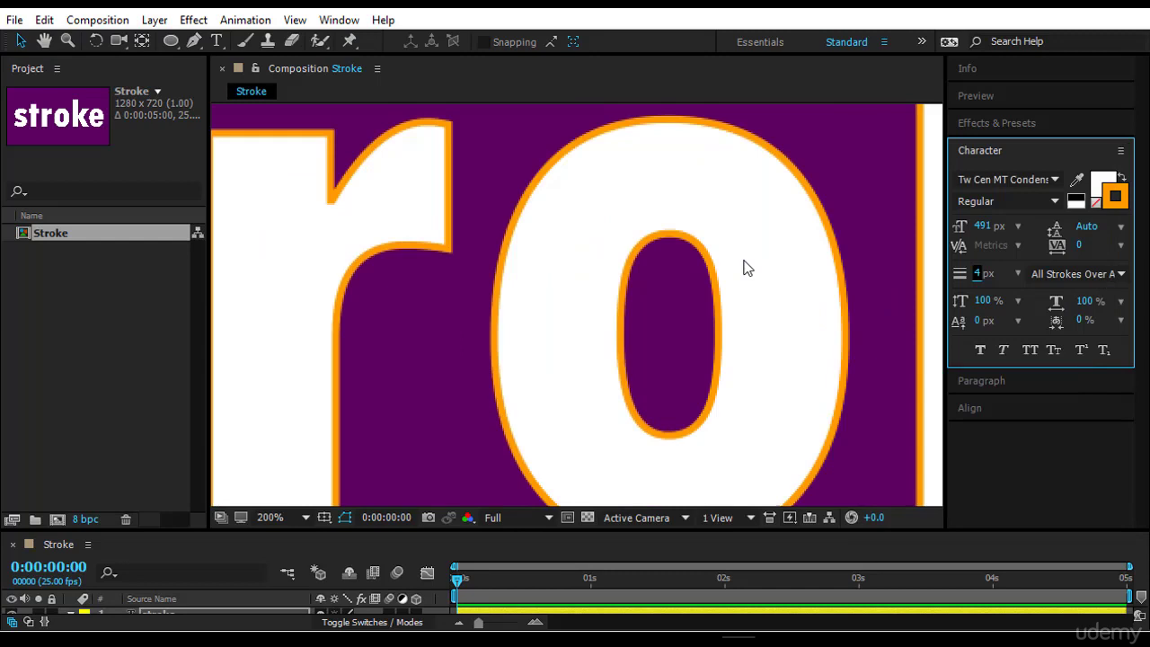
{"action": "key", "text": "h"}
{"action": "left_click_drag", "start_coordinate": [726, 316], "coordinate": [581, 341]}
{"action": "left_click_drag", "start_coordinate": [792, 303], "coordinate": [506, 296]}
{"action": "left_click_drag", "start_coordinate": [682, 272], "coordinate": [619, 303]}
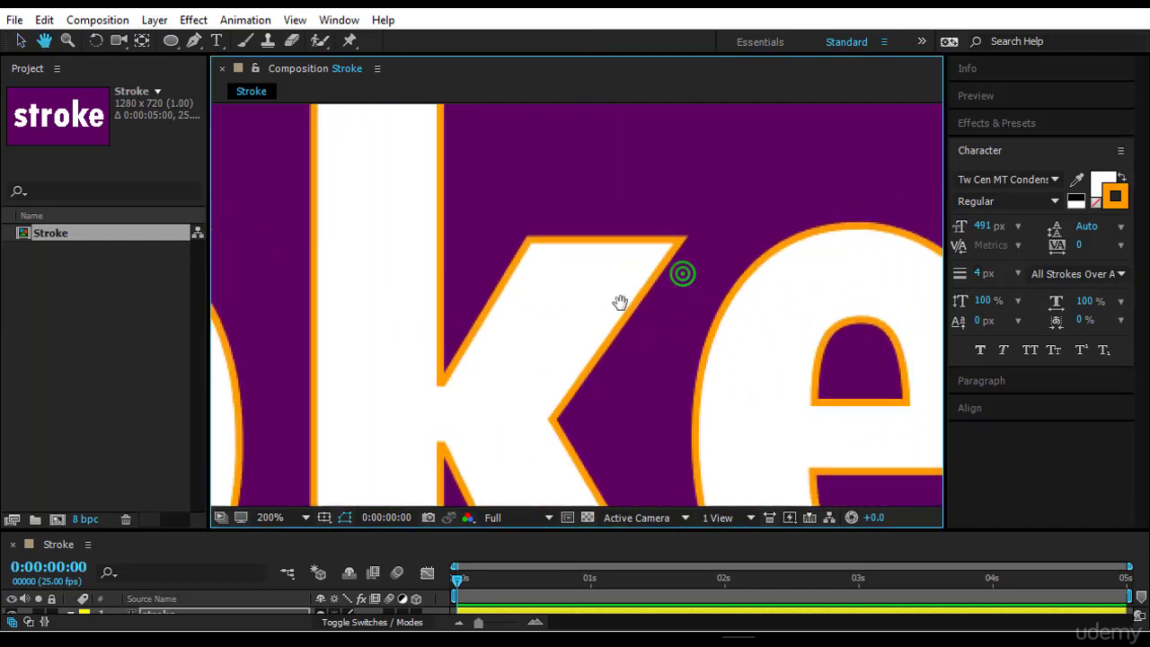
{"action": "key", "text": "v"}
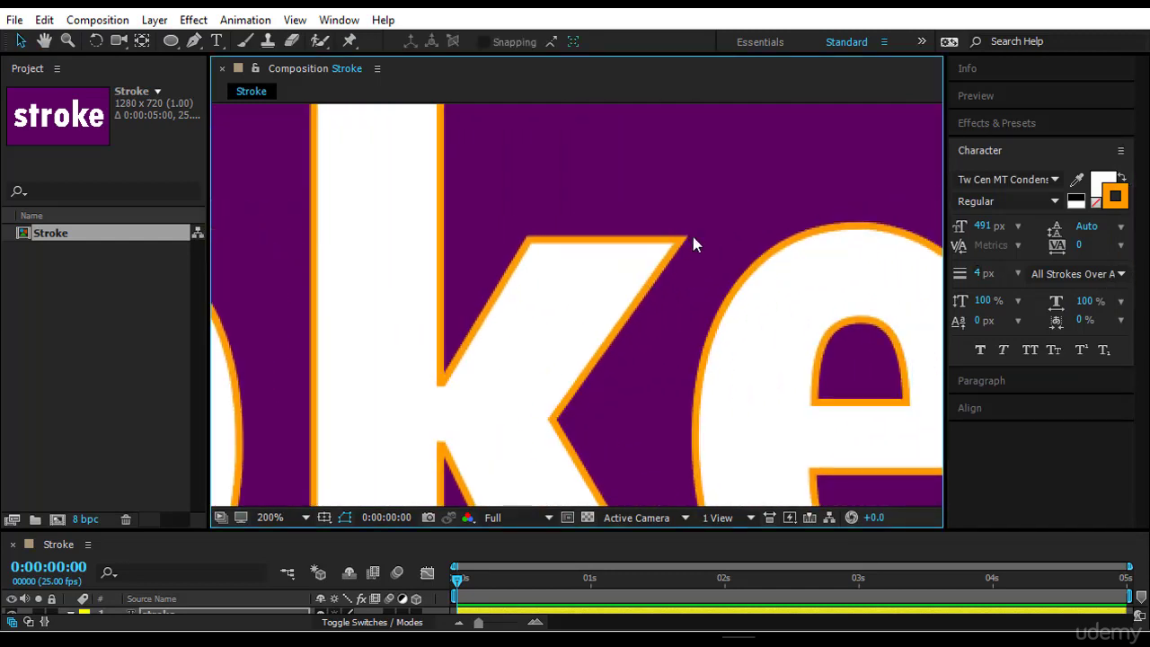
{"action": "left_click", "coordinate": [1123, 151]}
{"action": "mouse_move", "coordinate": [957, 423]}
{"action": "left_click", "coordinate": [823, 441]}
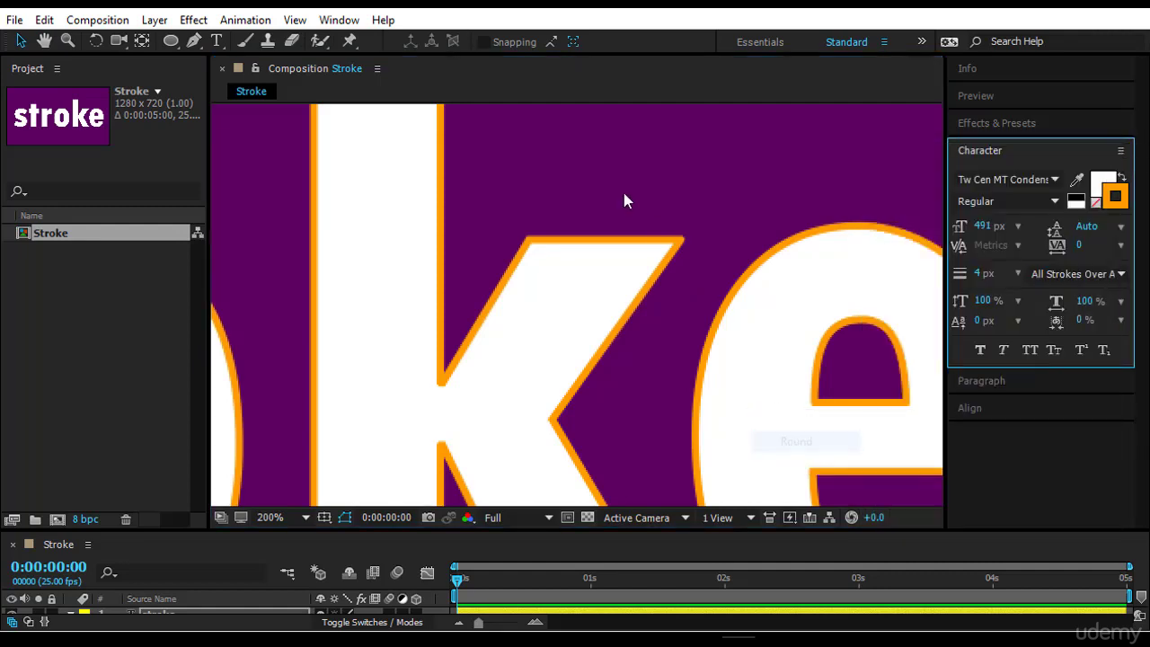
Switch the stroke's Line Join to Bevel.
{"action": "scroll", "coordinate": [692, 246], "scroll_direction": "up", "scroll_amount": 2}
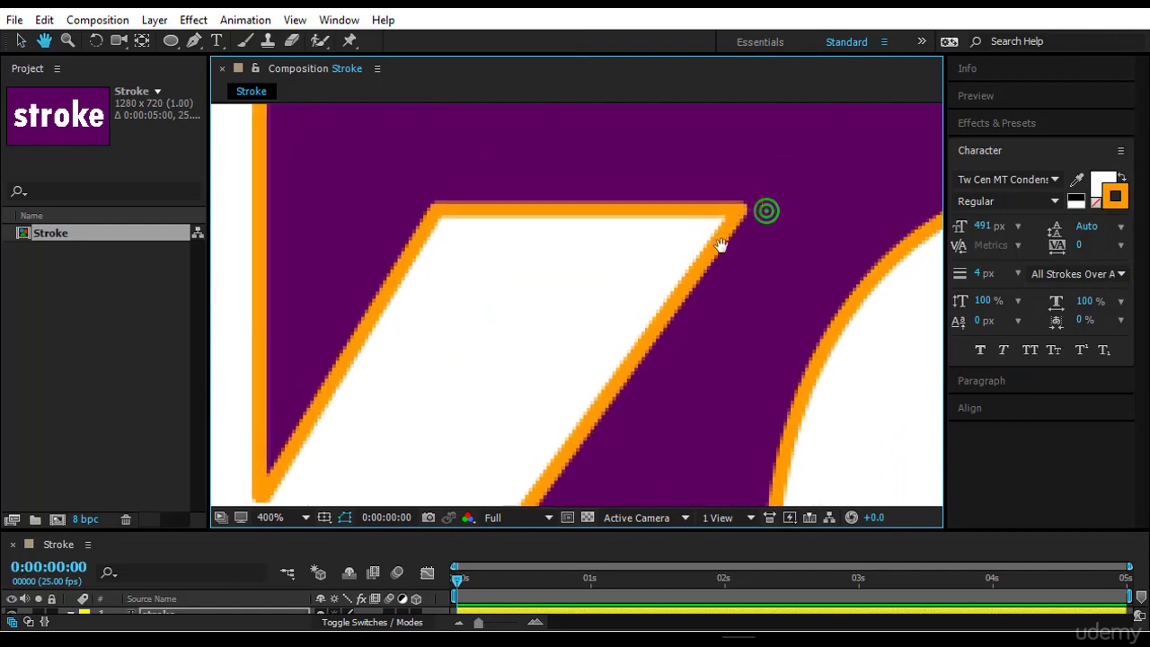
{"action": "scroll", "coordinate": [705, 254], "scroll_direction": "down", "scroll_amount": 4}
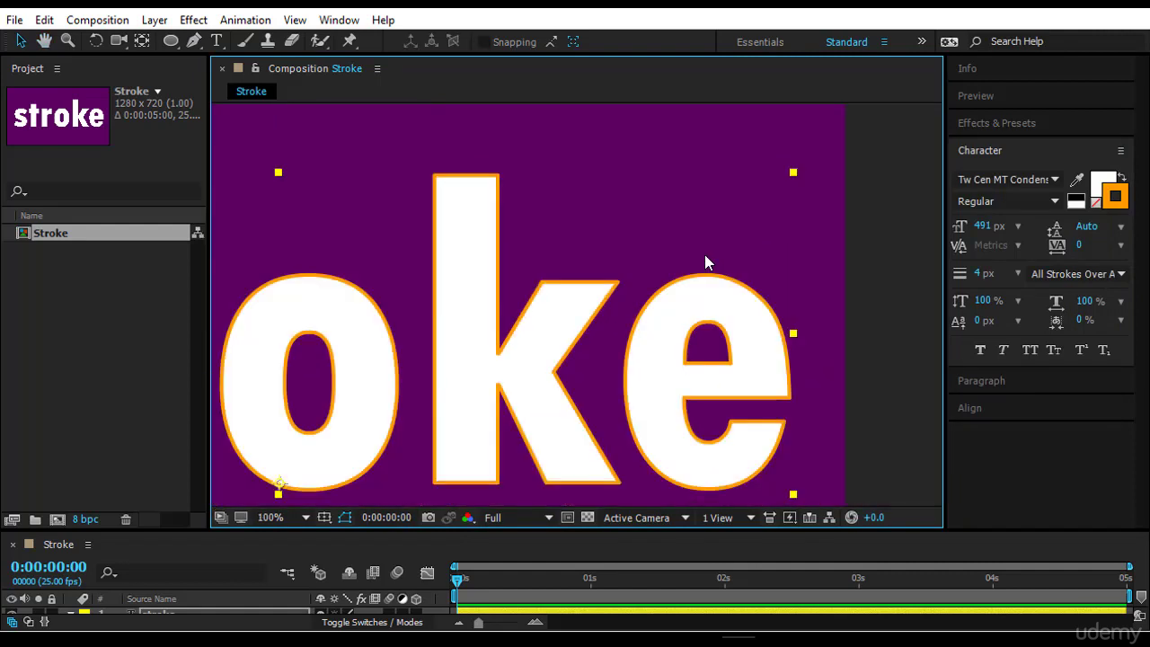
{"action": "scroll", "coordinate": [687, 263], "scroll_direction": "down", "scroll_amount": 2}
{"action": "scroll", "coordinate": [573, 340], "scroll_direction": "up", "scroll_amount": 4}
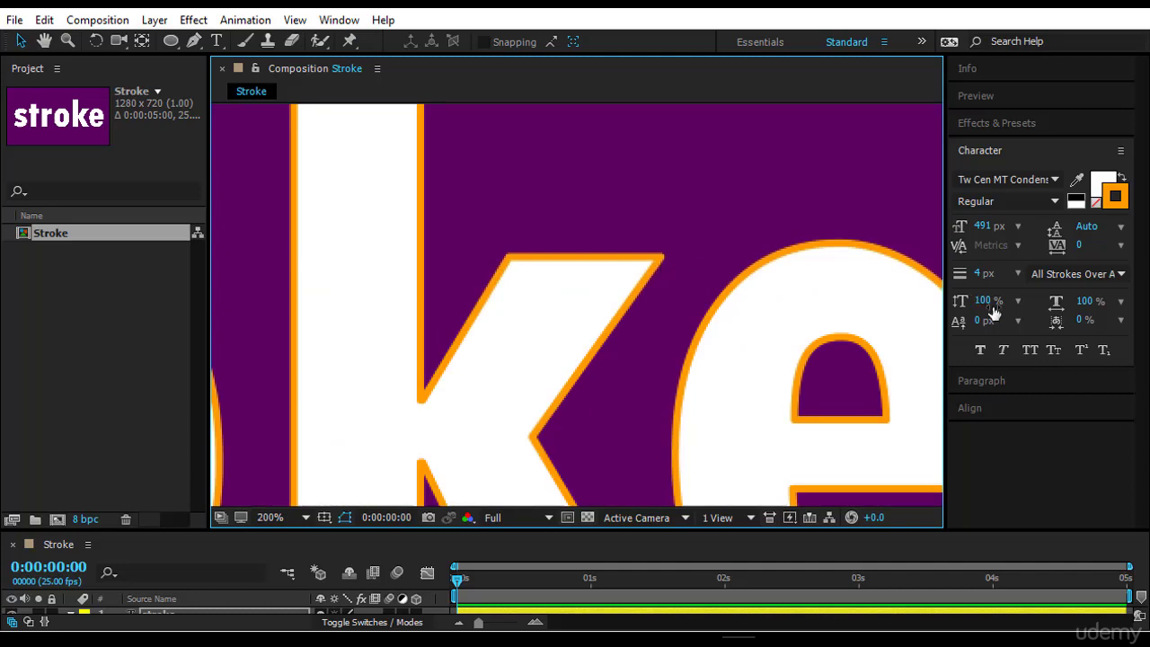
{"action": "left_click", "coordinate": [1121, 150]}
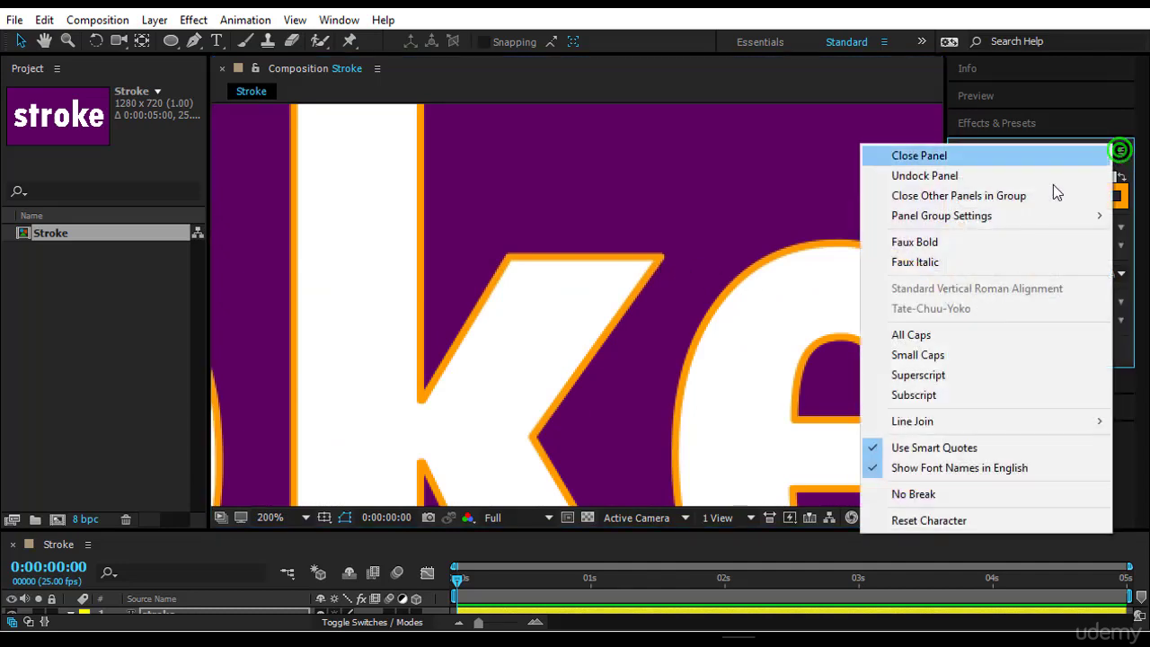
{"action": "mouse_move", "coordinate": [965, 429]}
{"action": "left_click", "coordinate": [802, 462]}
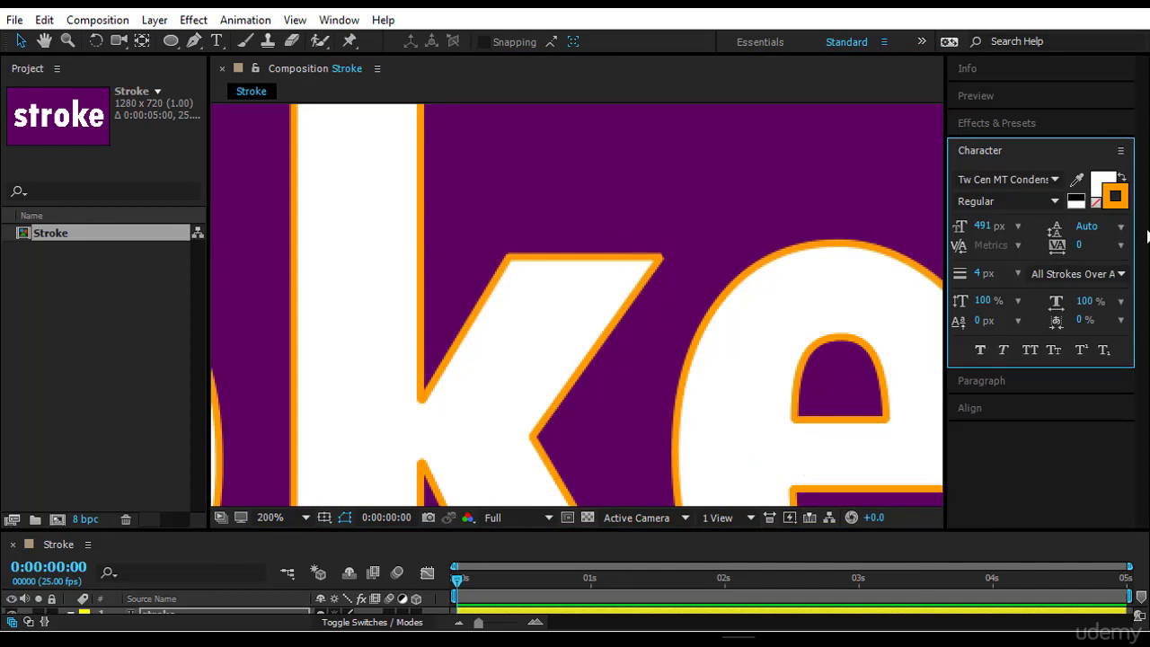
Set the Line Join back to Round, leaving the fill and stroke order unchanged.
{"action": "left_click", "coordinate": [1120, 150]}
{"action": "mouse_move", "coordinate": [965, 430]}
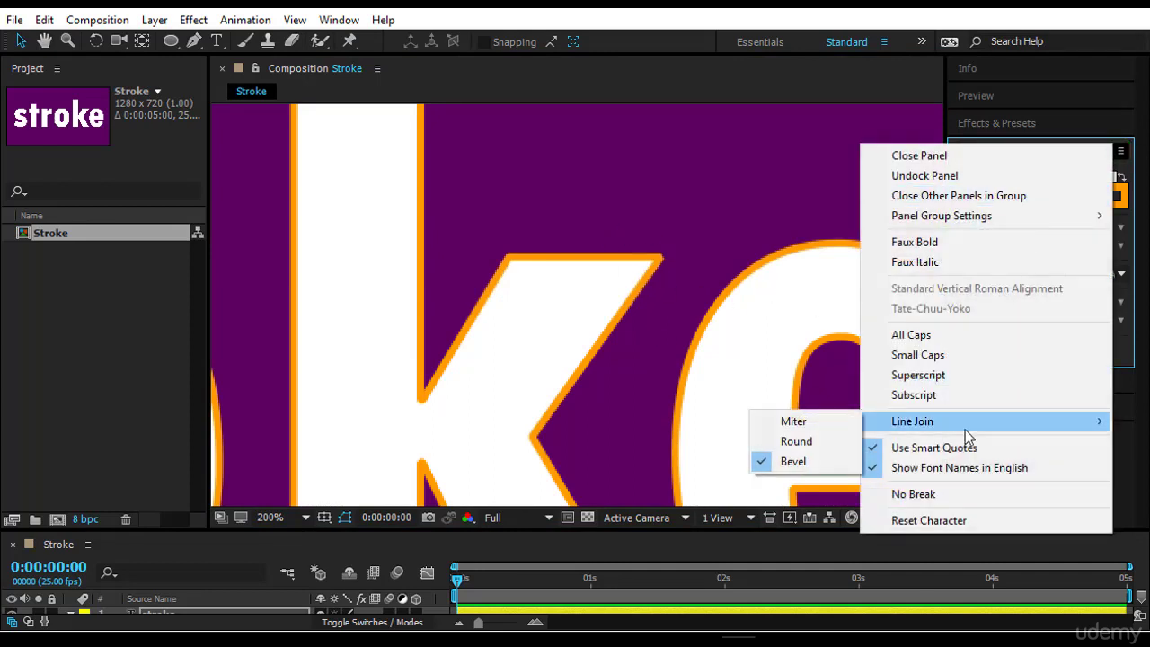
{"action": "left_click", "coordinate": [807, 441]}
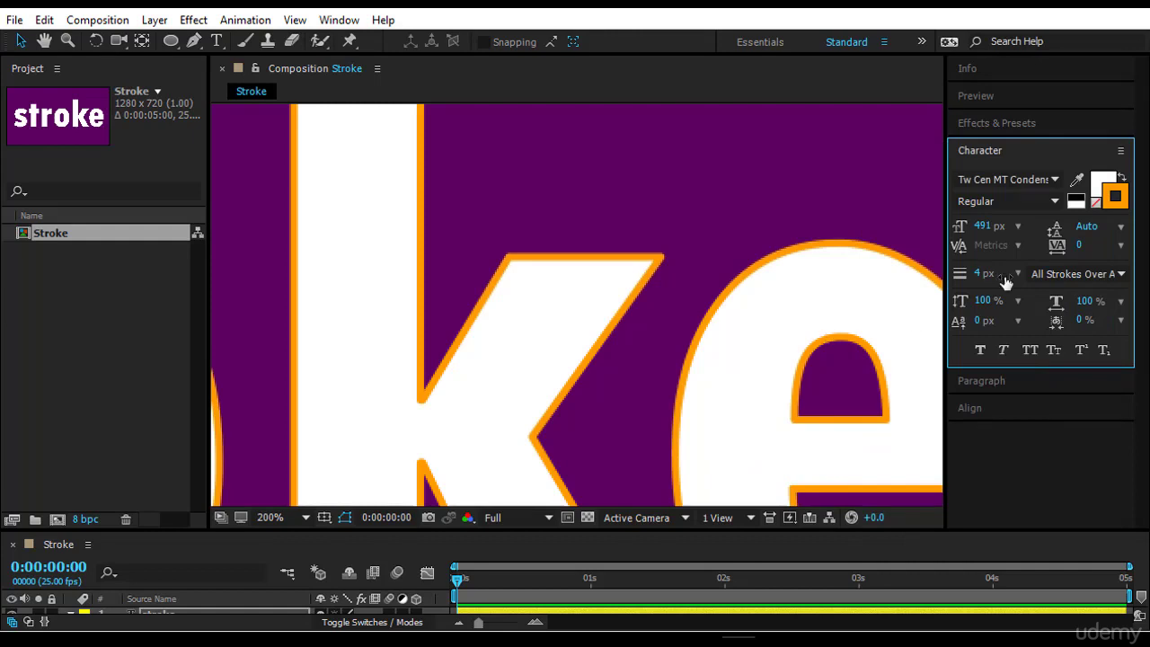
{"action": "left_click", "coordinate": [1042, 273]}
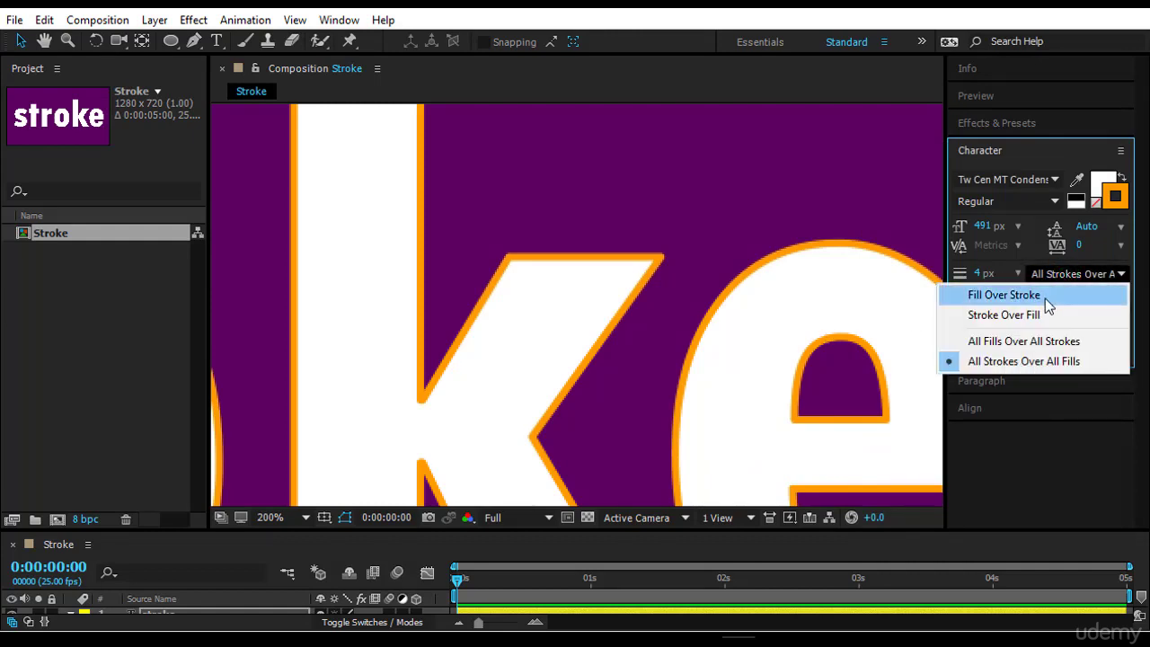
{"action": "left_click", "coordinate": [1013, 446]}
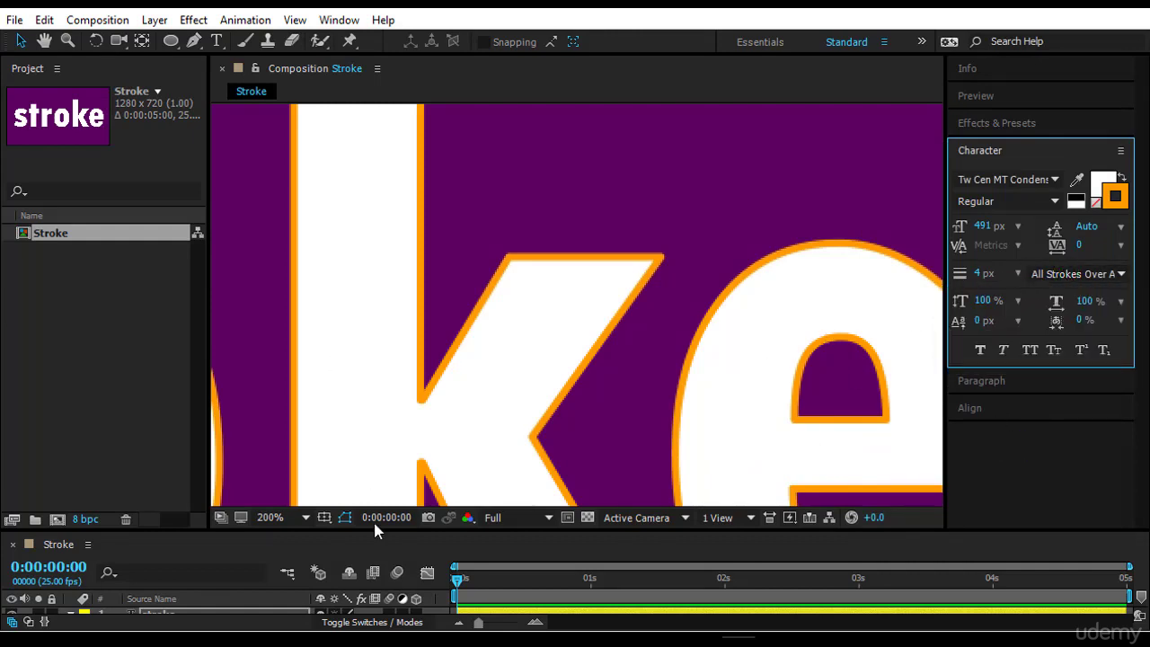
In the timeline's More Options, switch Fill & Stroke to All Fills Over All Strokes, then back.
{"action": "left_click_drag", "start_coordinate": [400, 530], "coordinate": [433, 337]}
{"action": "left_click", "coordinate": [104, 486]}
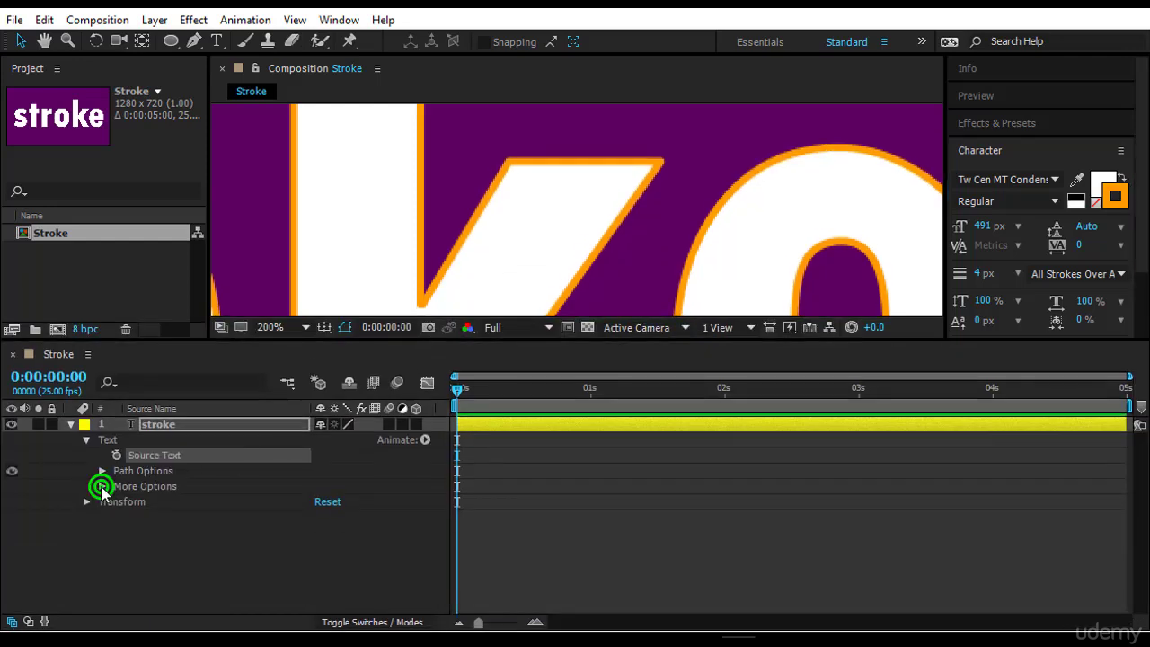
{"action": "left_click", "coordinate": [170, 533]}
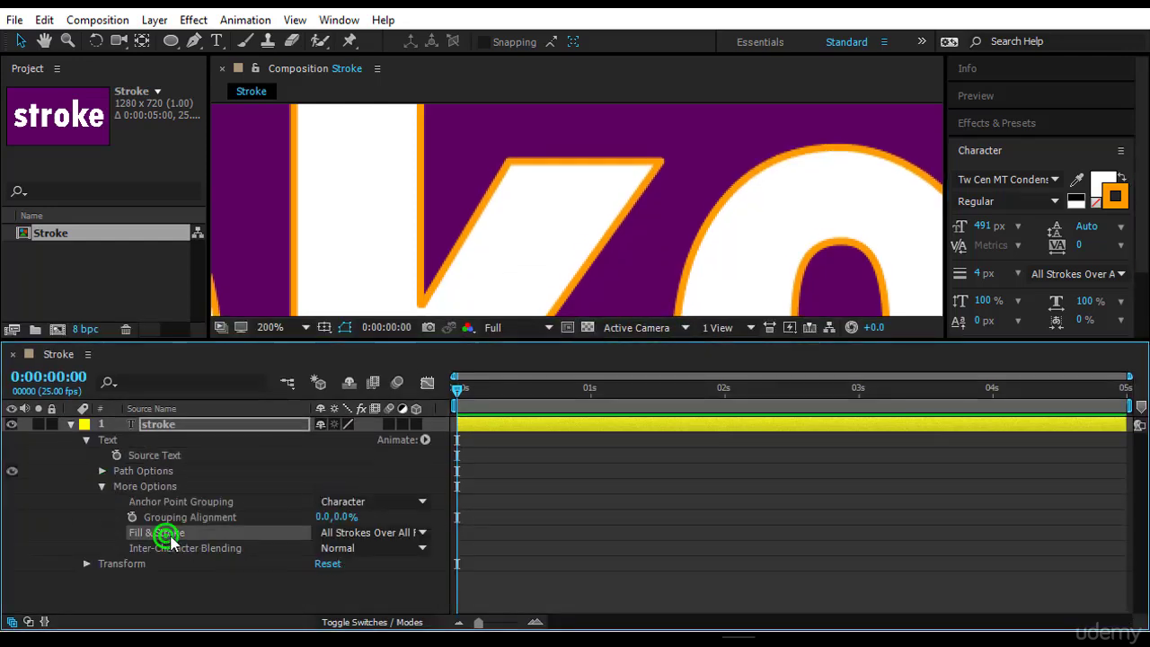
{"action": "left_click", "coordinate": [401, 533]}
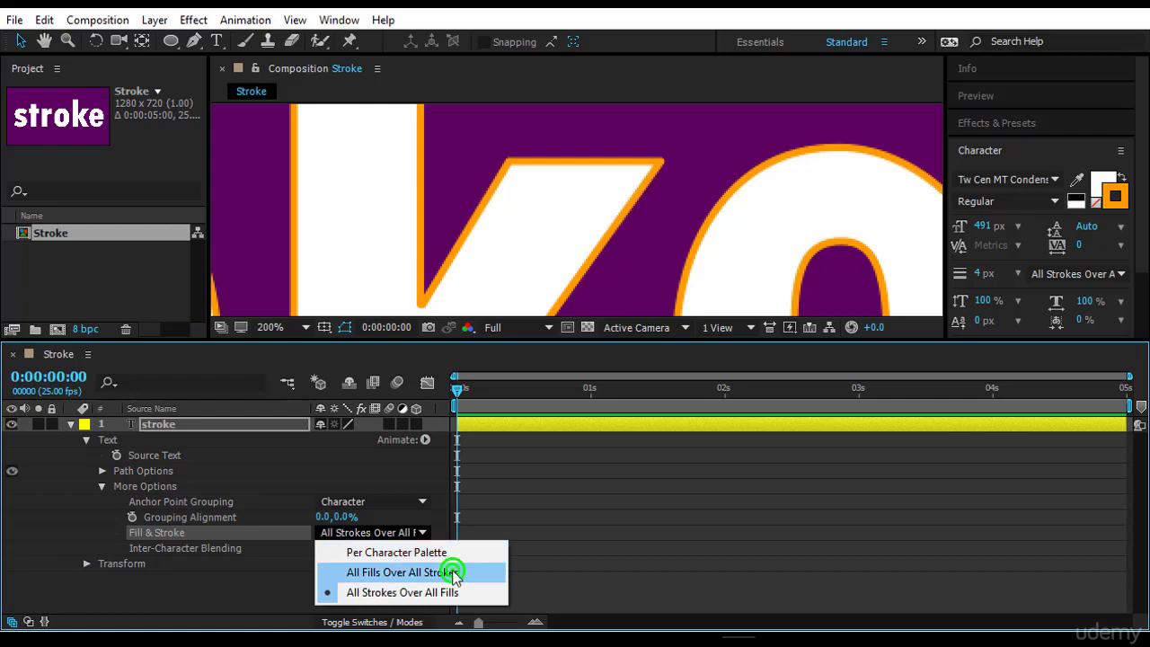
{"action": "left_click", "coordinate": [454, 573]}
{"action": "left_click", "coordinate": [400, 535]}
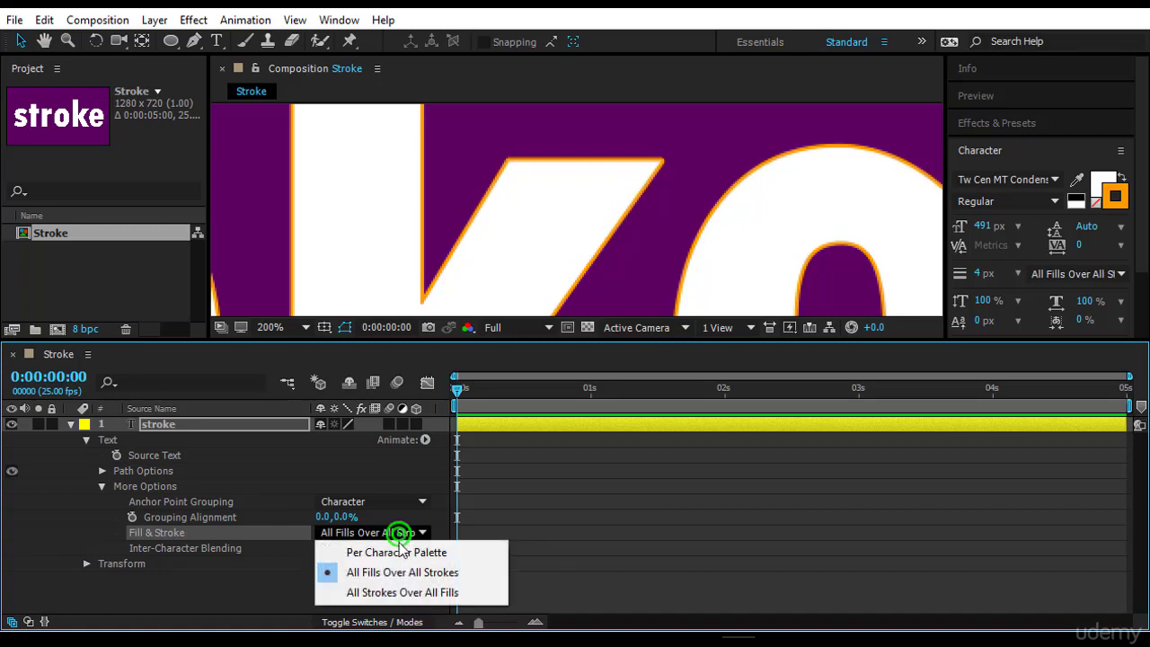
{"action": "left_click", "coordinate": [408, 590]}
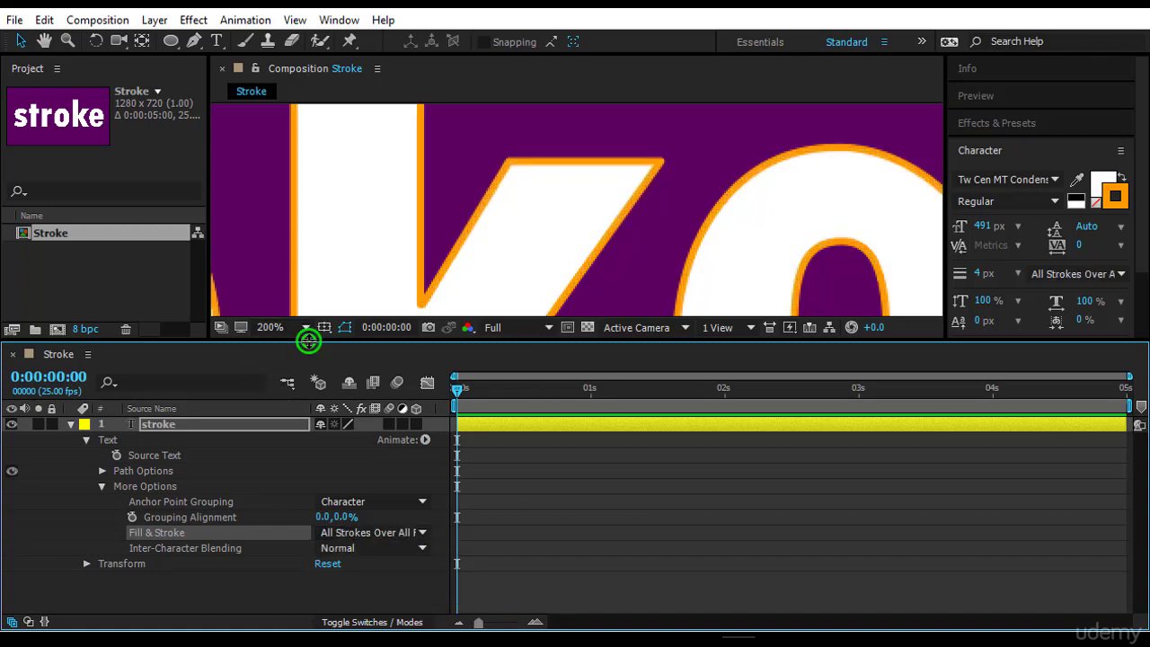
Enlarge the composition viewer and set magnification to Fit up to 100%.
{"action": "left_click_drag", "start_coordinate": [309, 340], "coordinate": [295, 530]}
{"action": "left_click", "coordinate": [281, 518]}
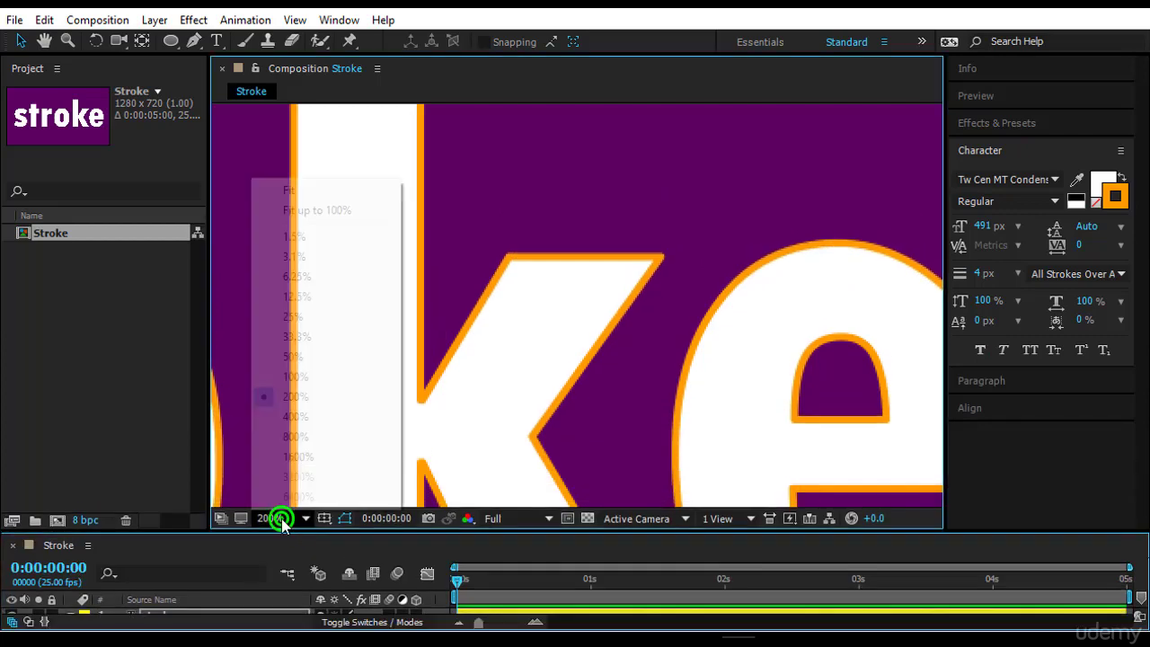
{"action": "left_click", "coordinate": [356, 212]}
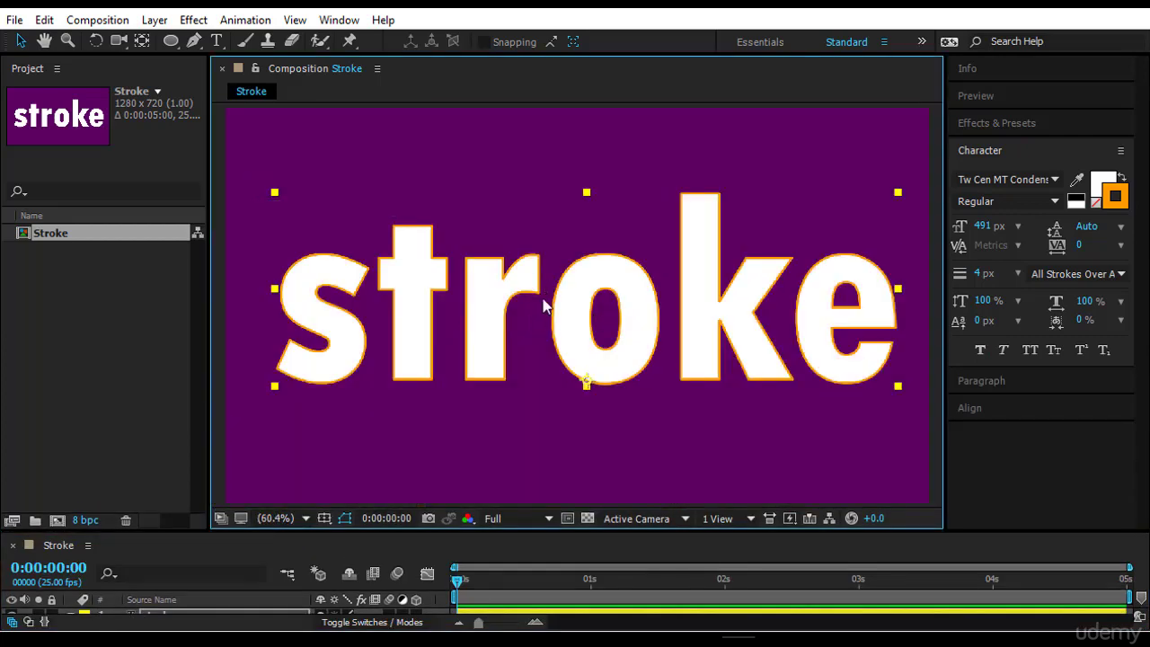